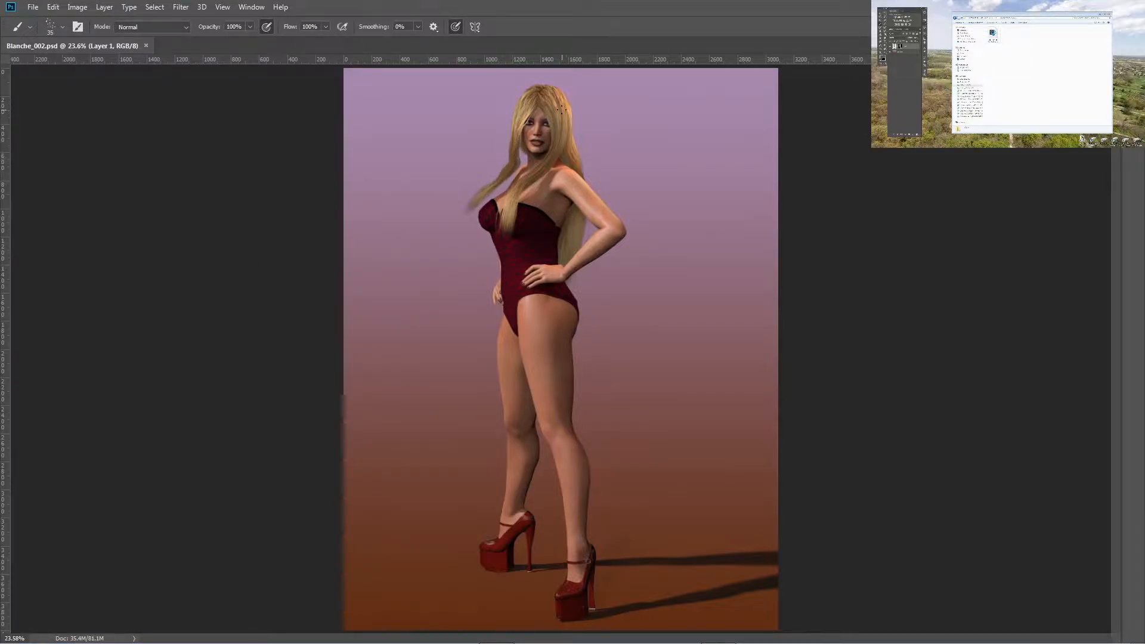
- Inspect the figure's head and upper body at 100%, and duplicate the figure layer
key("v")
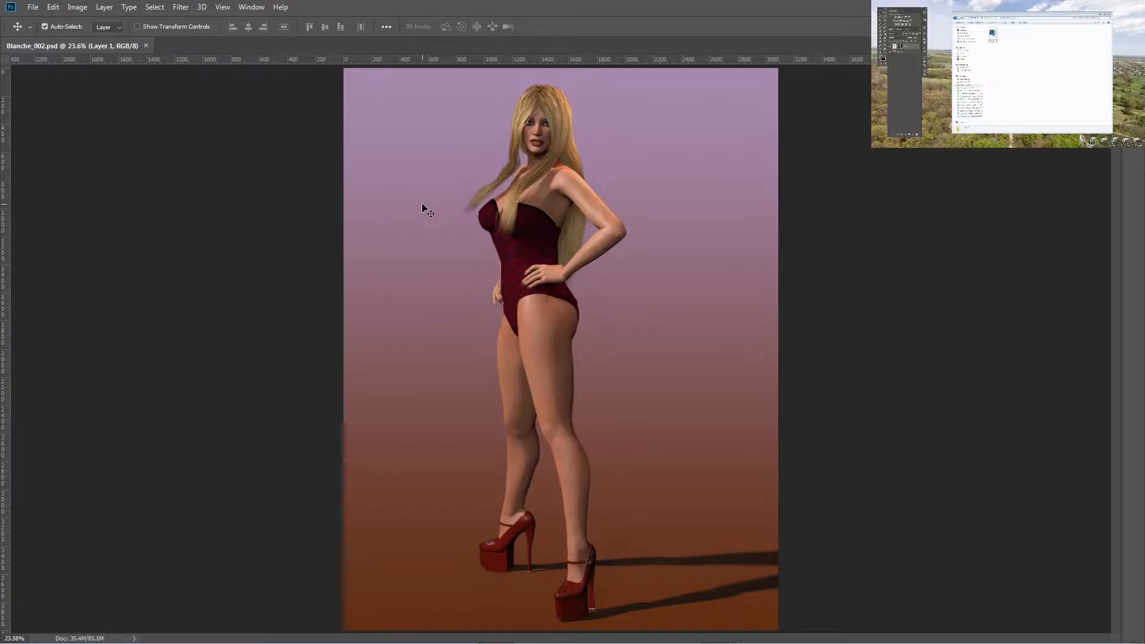
key("ctrl+1")
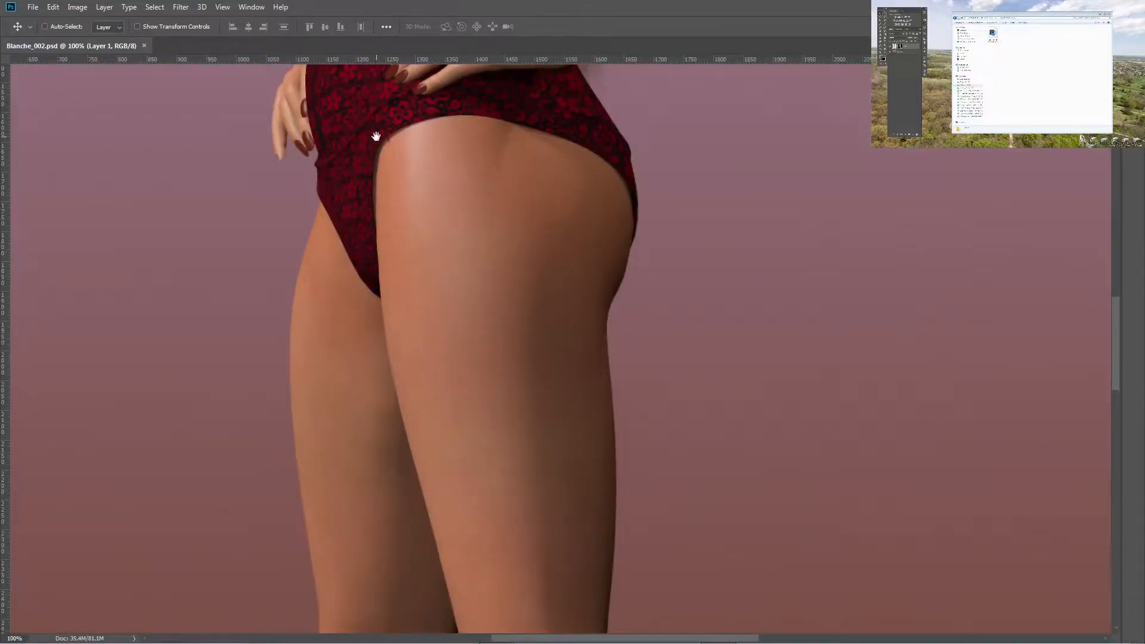
left_click_drag(522, 145, 580, 602)
left_click_drag(511, 96, 567, 476)
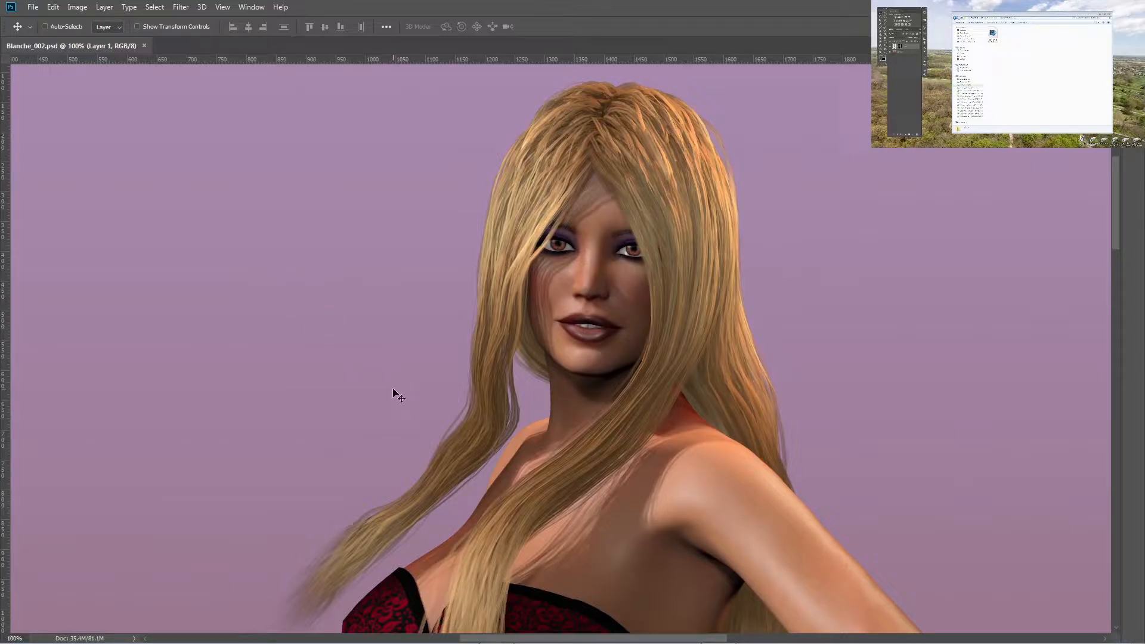
left_click_drag(385, 381, 379, 337)
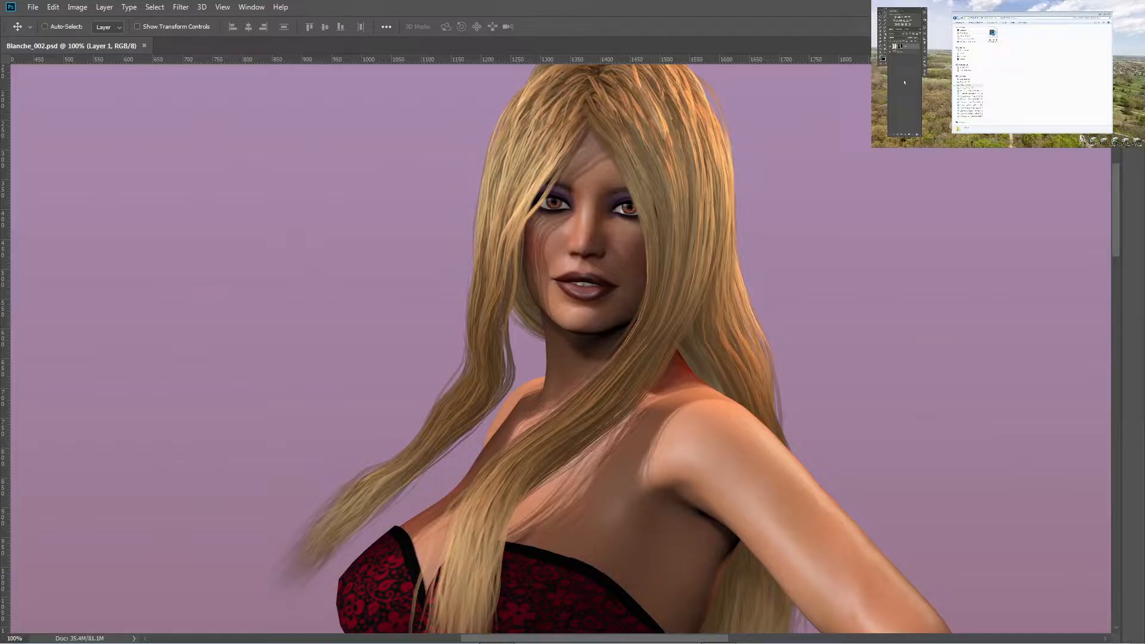
key("ctrl+j")
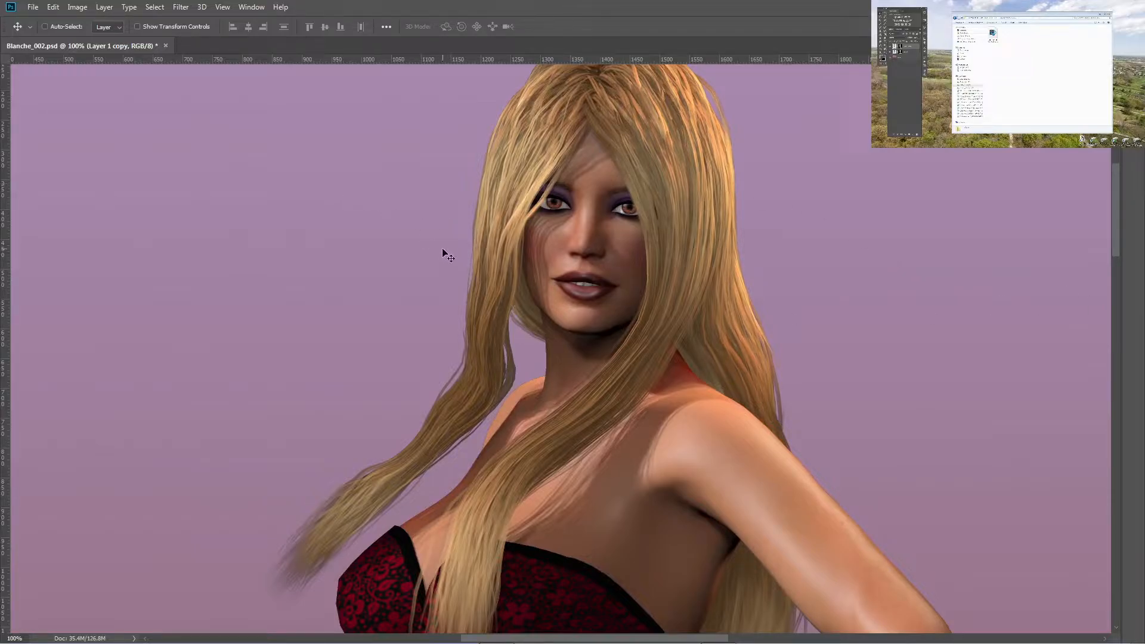
- Open the duplicated layer in the Liquify filter and bring the head and chest into view at 100%
left_click_drag(415, 241, 422, 299)
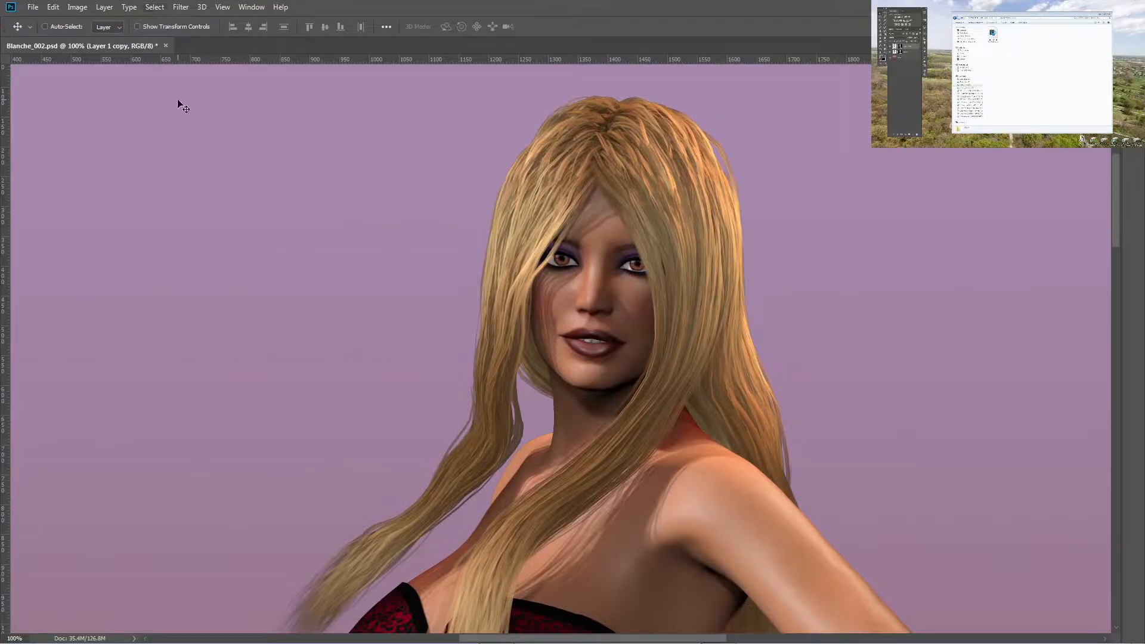
left_click(178, 7)
left_click(192, 99)
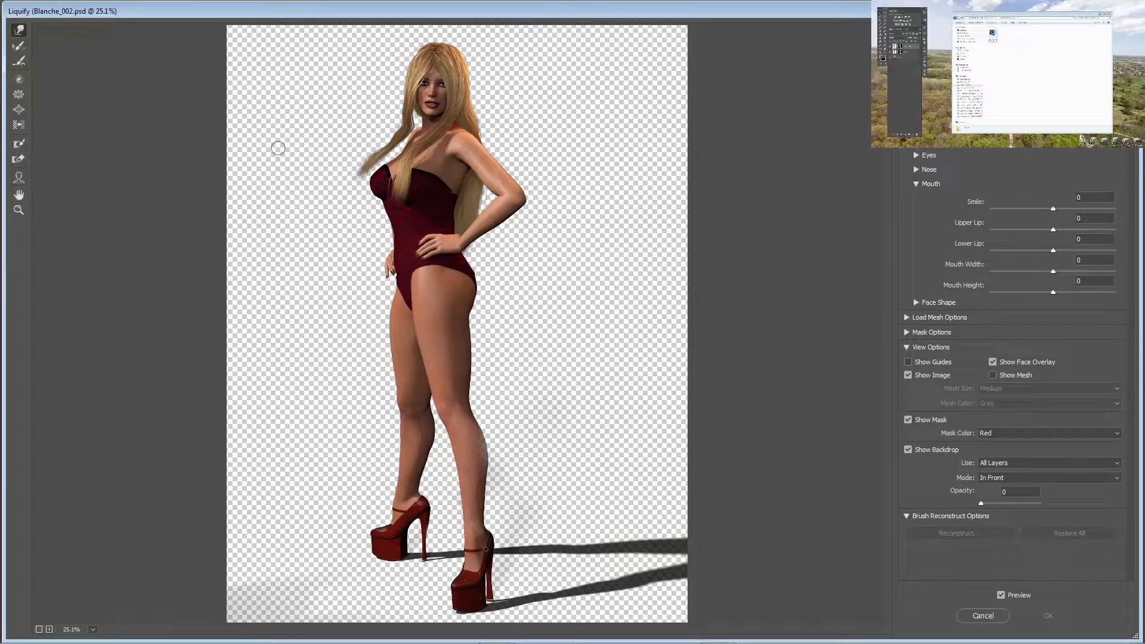
key("ctrl+1")
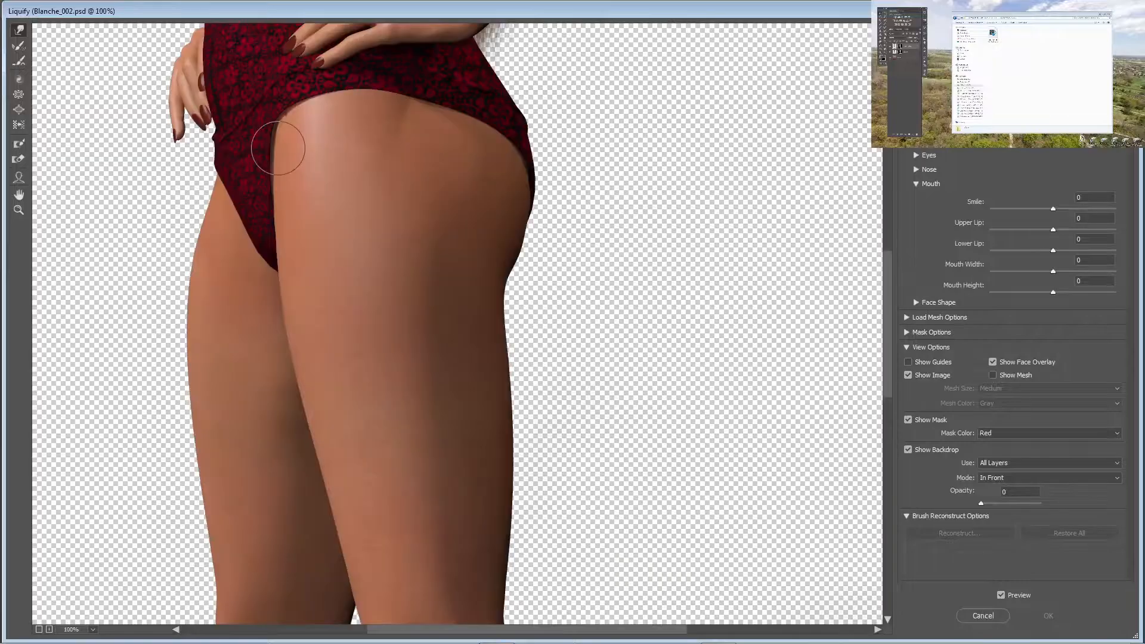
left_click_drag(388, 148, 418, 277)
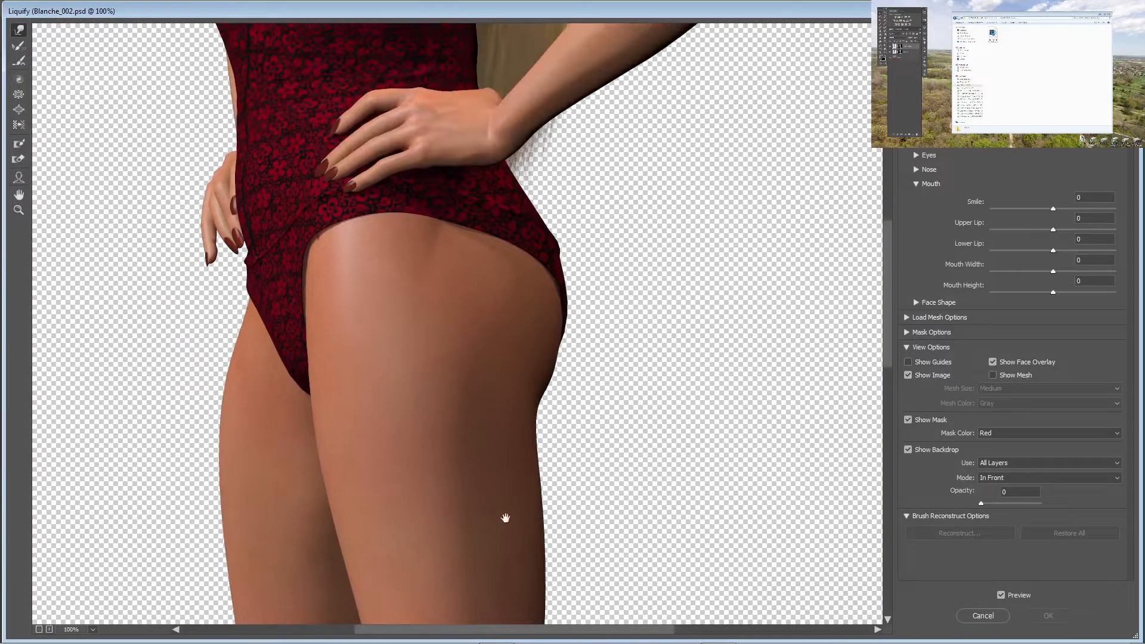
left_click_drag(320, 95, 433, 498)
left_click_drag(453, 170, 470, 418)
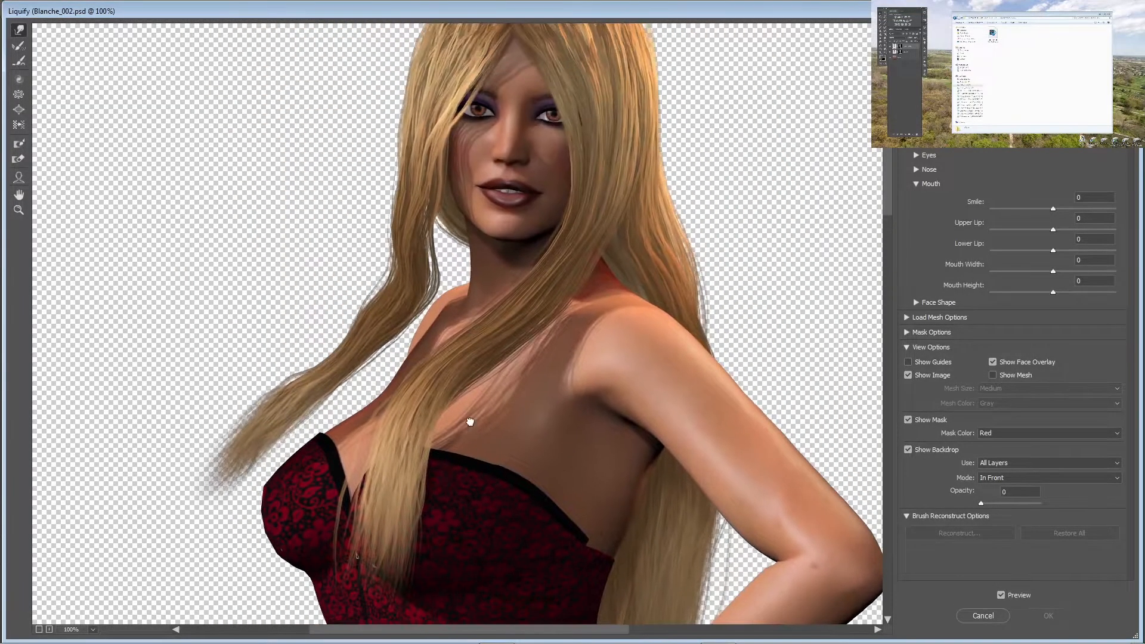
left_click_drag(491, 273, 503, 315)
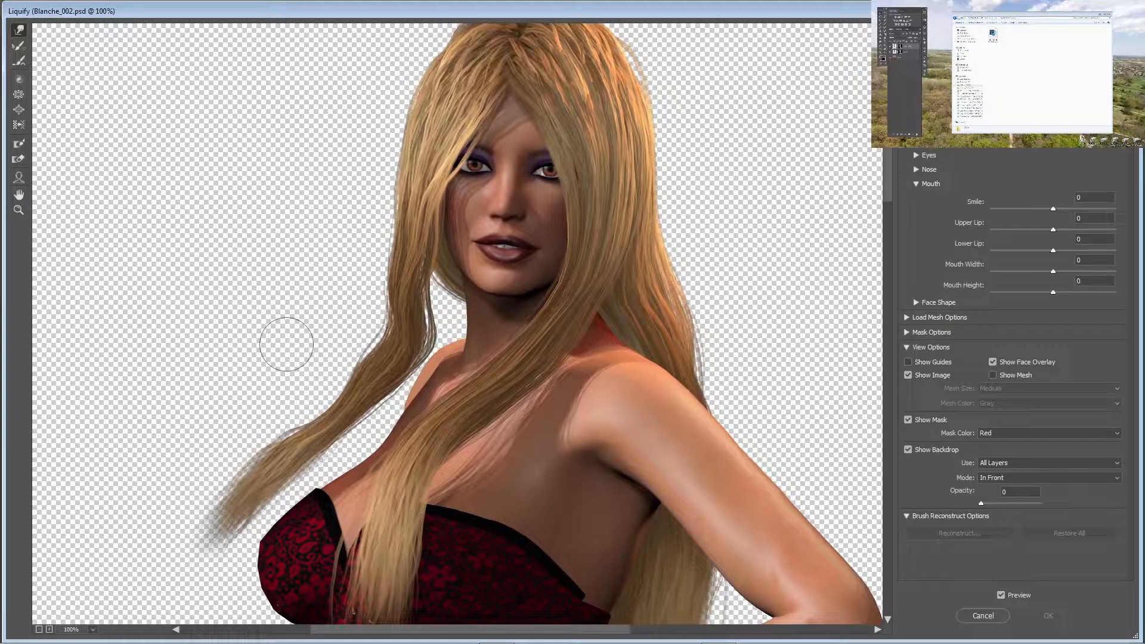
- Enlarge the Forward Warp brush until it spans more than the width of the loose hair lock
key("bracketright")
key("bracketright")
key("bracketright")
key("bracketright")
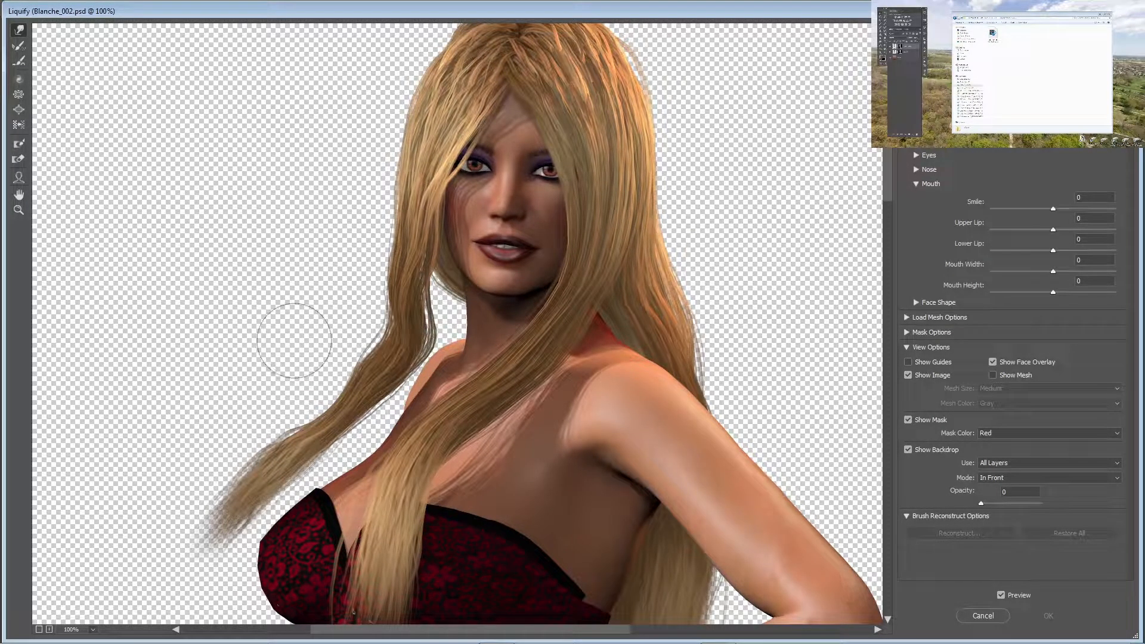
key("bracketright")
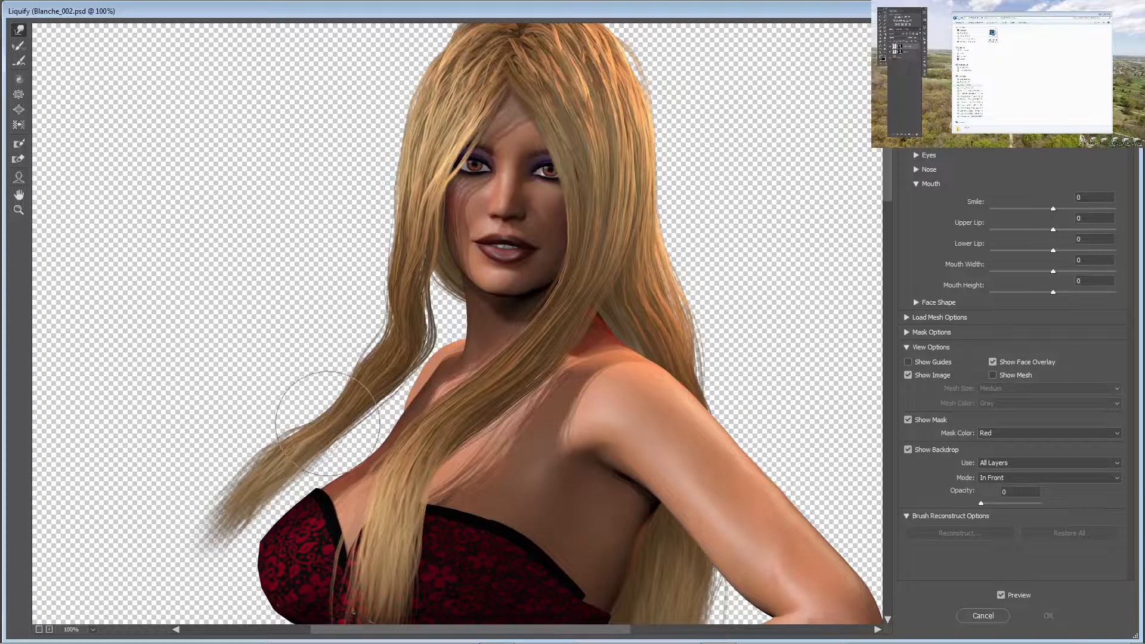
mouse_move(344, 428)
left_mouse_down()
mouse_move(350, 439)
mouse_move(341, 418)
left_mouse_up()
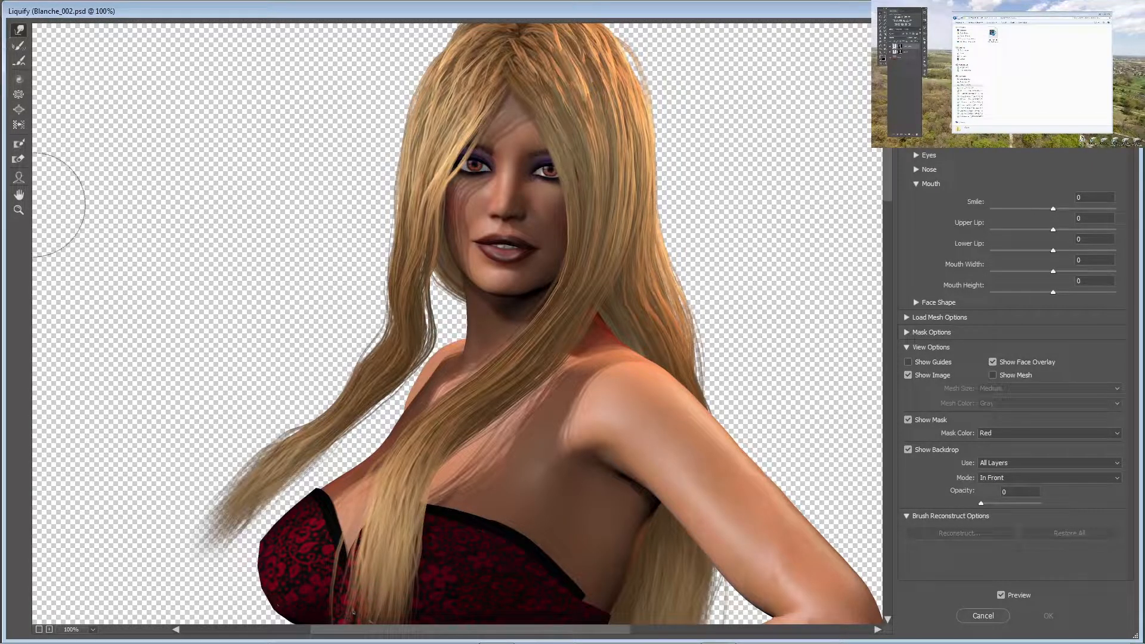
- Paint a freeze mask over the outer bust edge, far shoulder, neck and cheek beside the loose hair lock
left_click(18, 145)
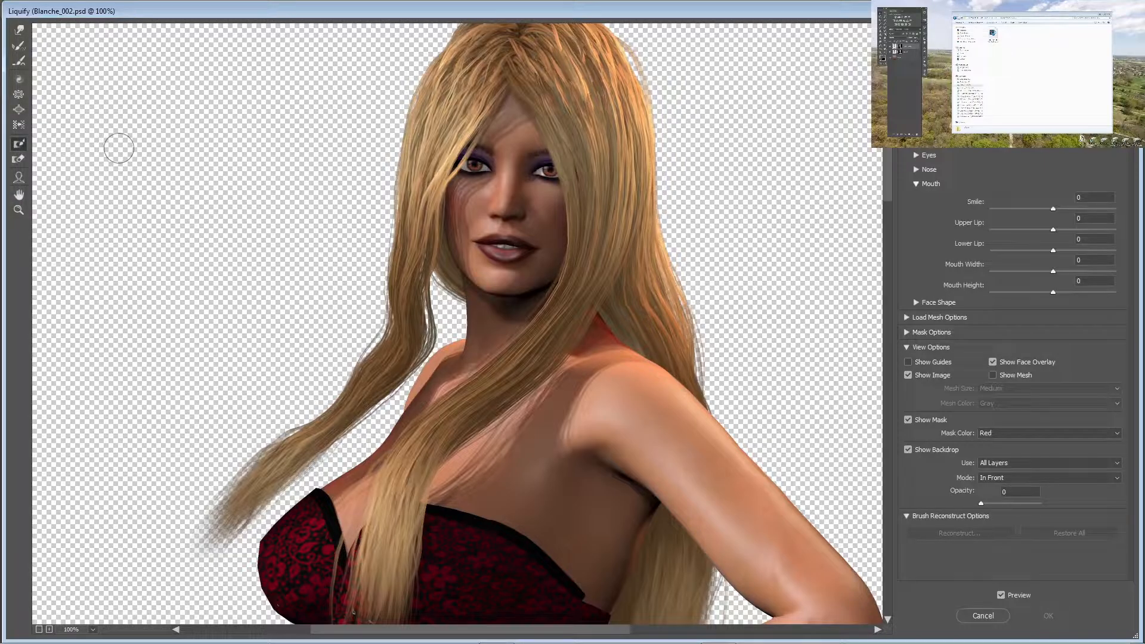
left_click_drag(319, 537, 332, 475)
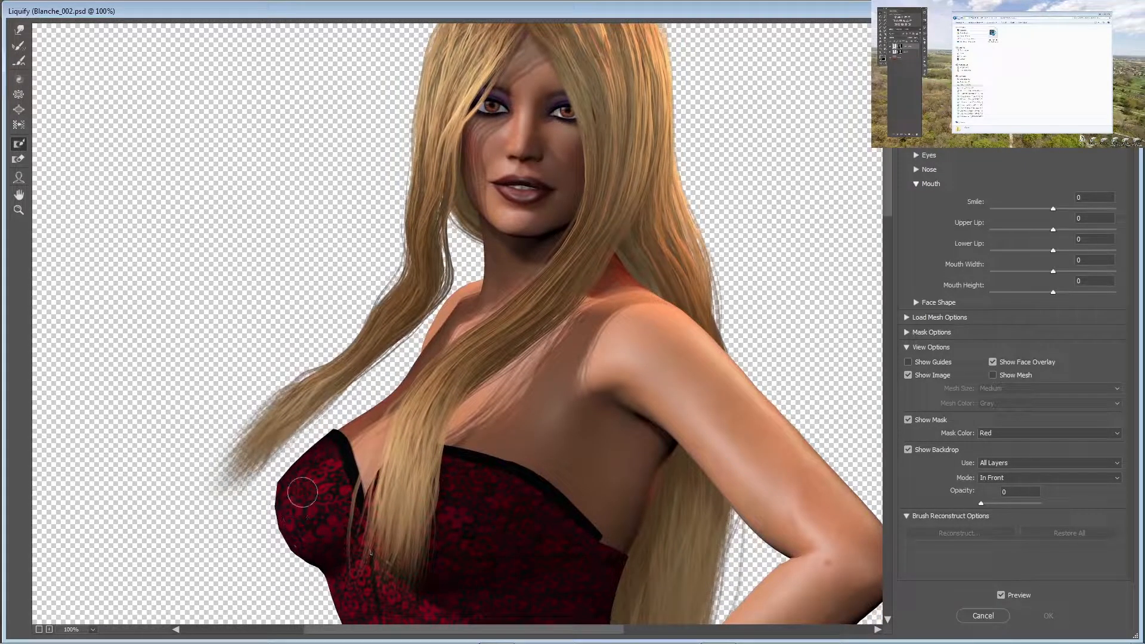
mouse_move(299, 512)
left_mouse_down()
mouse_move(295, 490)
mouse_move(325, 460)
mouse_move(291, 489)
mouse_move(307, 467)
mouse_move(410, 397)
mouse_move(455, 318)
mouse_move(484, 295)
mouse_move(425, 364)
mouse_move(454, 313)
mouse_move(479, 294)
mouse_move(521, 311)
left_mouse_up()
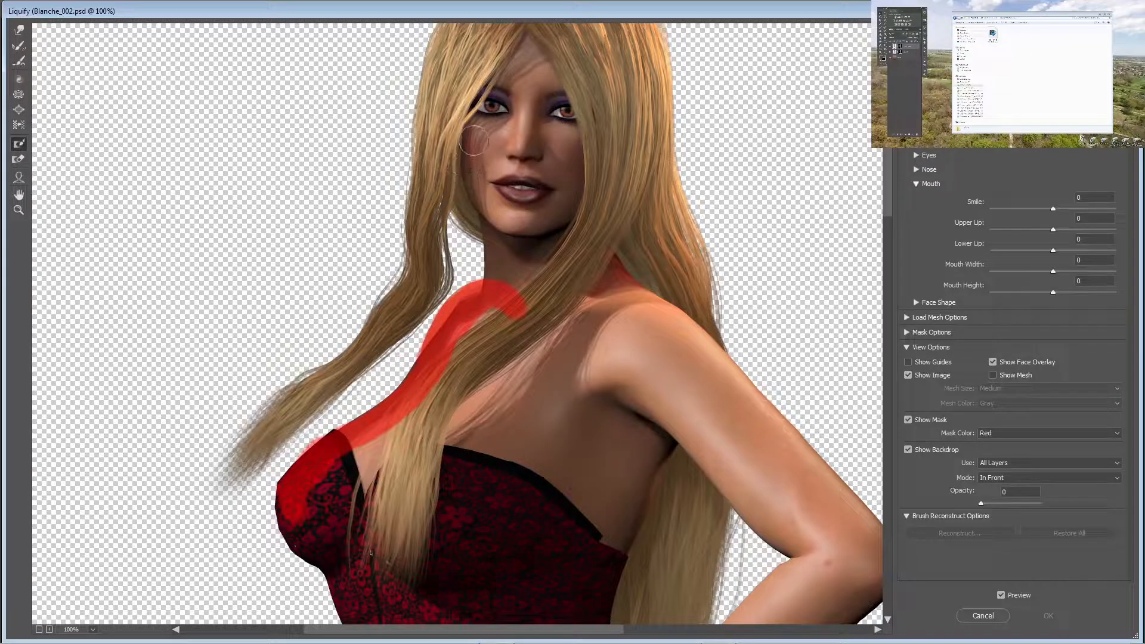
mouse_move(473, 142)
left_mouse_down()
mouse_move(498, 213)
mouse_move(492, 299)
mouse_move(477, 325)
mouse_move(456, 315)
mouse_move(477, 258)
mouse_move(503, 233)
mouse_move(508, 279)
mouse_move(512, 259)
mouse_move(524, 273)
mouse_move(522, 225)
mouse_move(529, 288)
left_mouse_up()
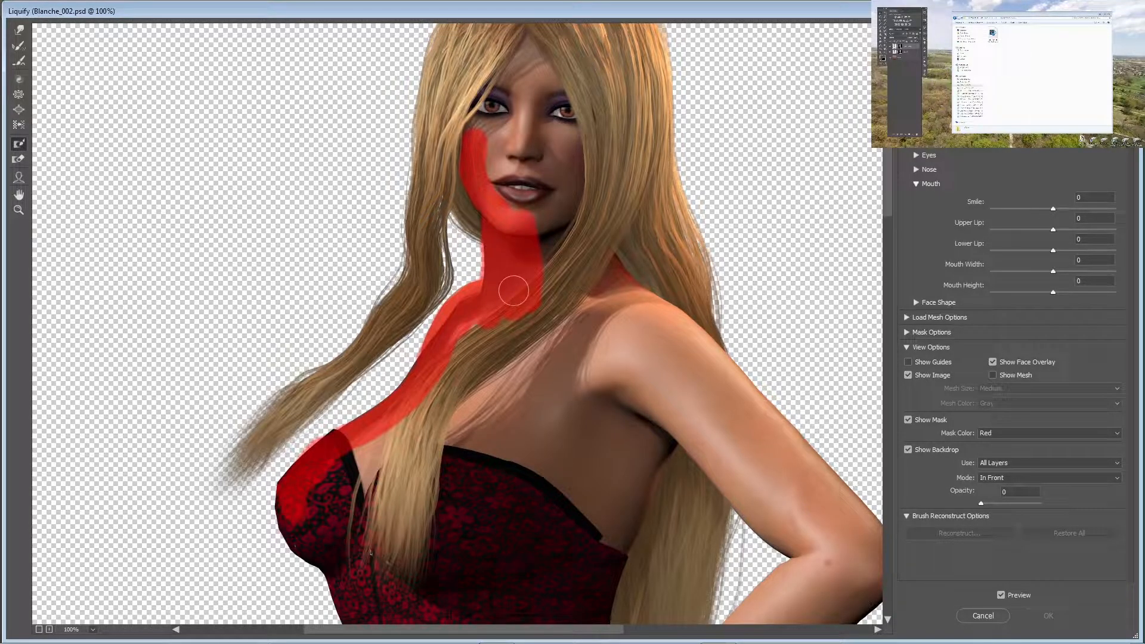
- Extend the freeze mask across the chest, the hair over it, the chin and the front of the bodice
key("d")
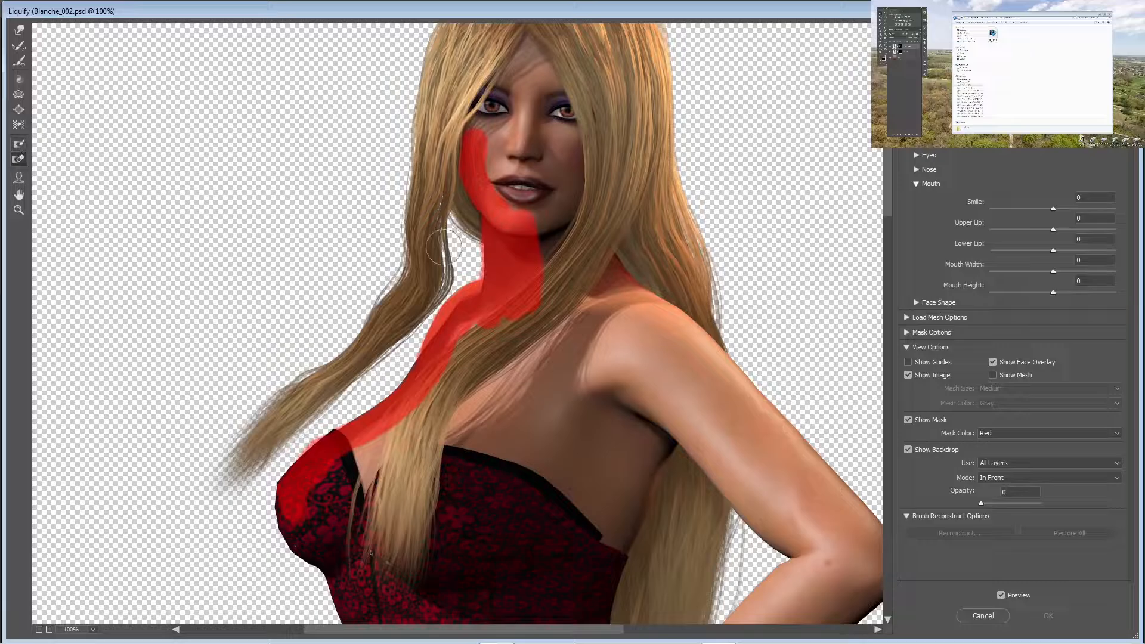
key("bracketleft")
key("bracketleft")
key("bracketleft")
left_click(19, 144)
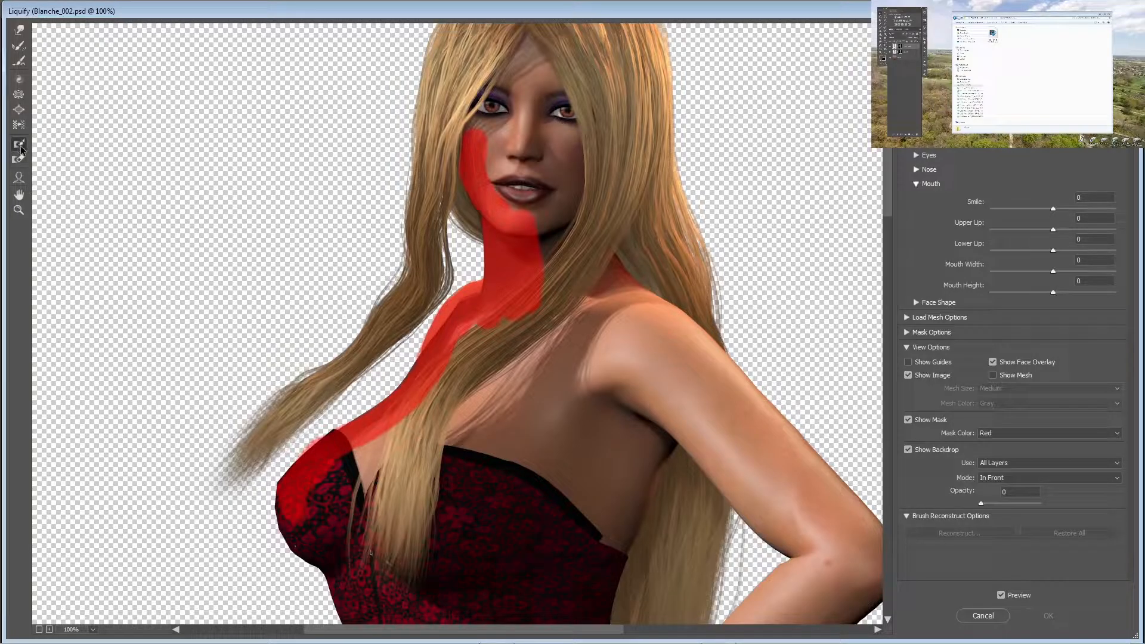
mouse_move(334, 477)
left_mouse_down()
mouse_move(317, 476)
mouse_move(380, 456)
mouse_move(412, 427)
mouse_move(435, 375)
mouse_move(507, 316)
left_mouse_up()
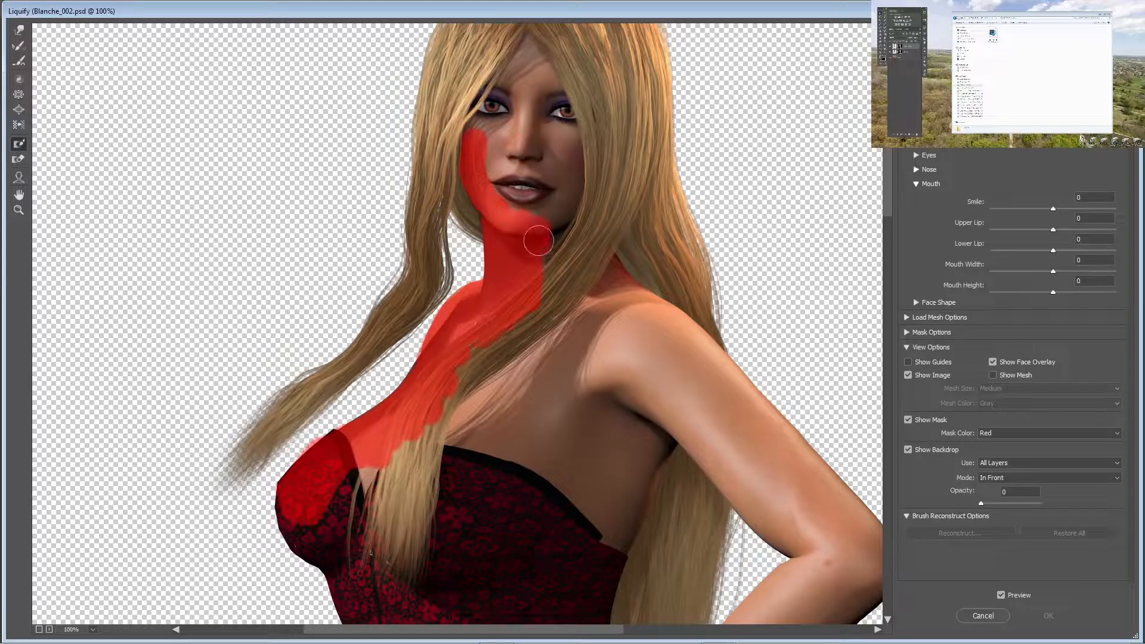
mouse_move(538, 241)
left_mouse_down()
mouse_move(491, 181)
mouse_move(519, 266)
mouse_move(511, 300)
mouse_move(459, 345)
mouse_move(443, 424)
mouse_move(353, 466)
mouse_move(321, 532)
mouse_move(292, 503)
mouse_move(306, 542)
mouse_move(341, 559)
mouse_move(300, 515)
mouse_move(388, 578)
left_mouse_up()
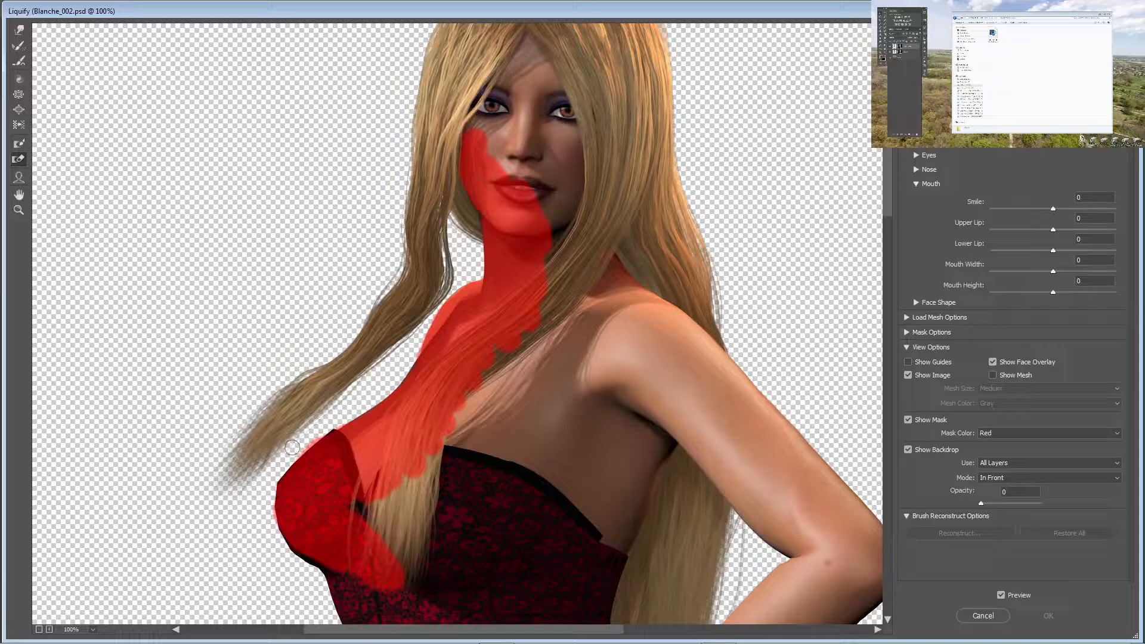
- Thaw the mask spill along the bust's upper edge and freeze the gap in the hair over the bodice
left_click_drag(291, 447, 309, 440)
left_click(21, 149)
left_click_drag(387, 508, 380, 532)
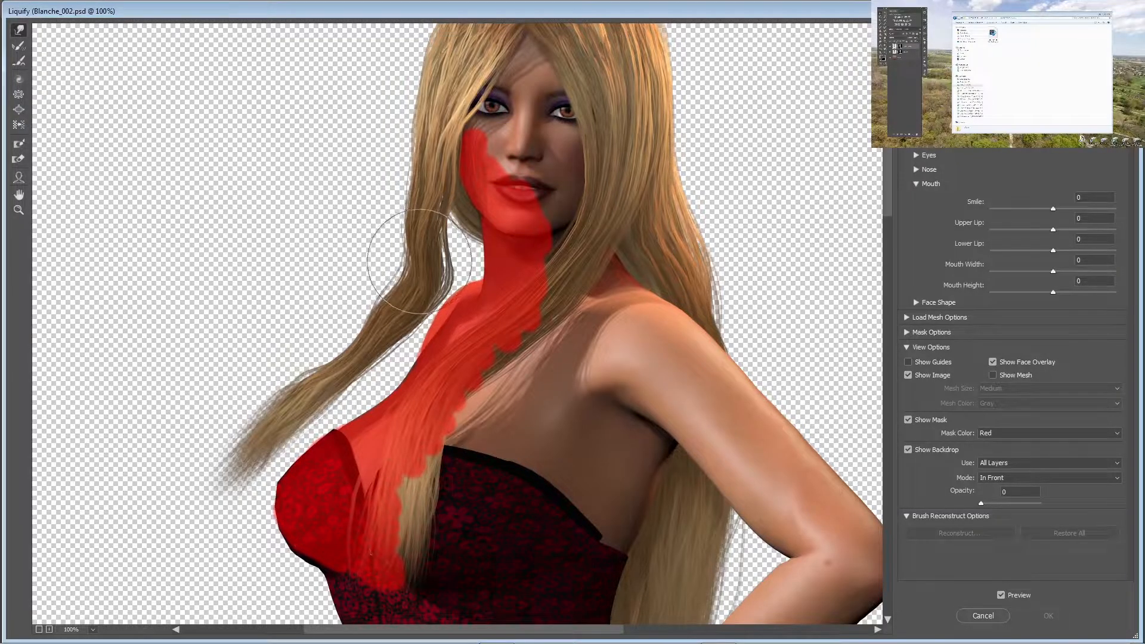
- Push the loose hair lock beside the neck inward with Forward Warp, and enlarge the brush for broader pushes
mouse_move(419, 261)
left_mouse_down()
mouse_move(446, 269)
mouse_move(425, 282)
mouse_move(410, 230)
mouse_move(416, 259)
mouse_move(451, 265)
mouse_move(441, 234)
mouse_move(419, 319)
mouse_move(380, 326)
mouse_move(407, 332)
left_mouse_up()
key("bracketright")
key("bracketright")
key("bracketright")
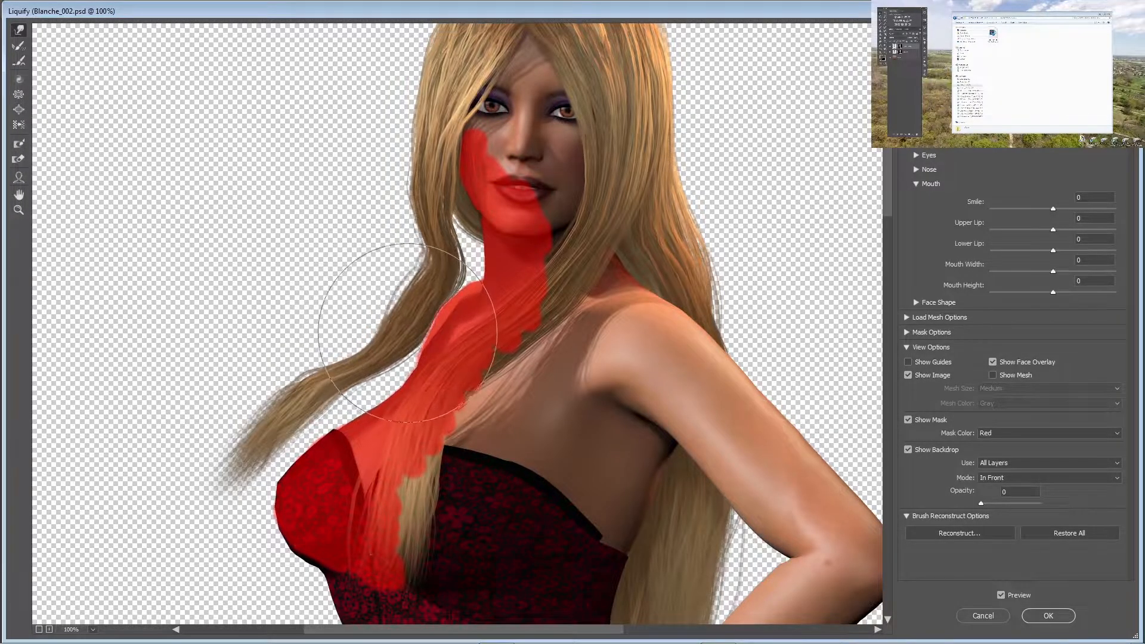
key("ctrl+alt+z")
key("ctrl+alt+z")
key("ctrl+shift+z")
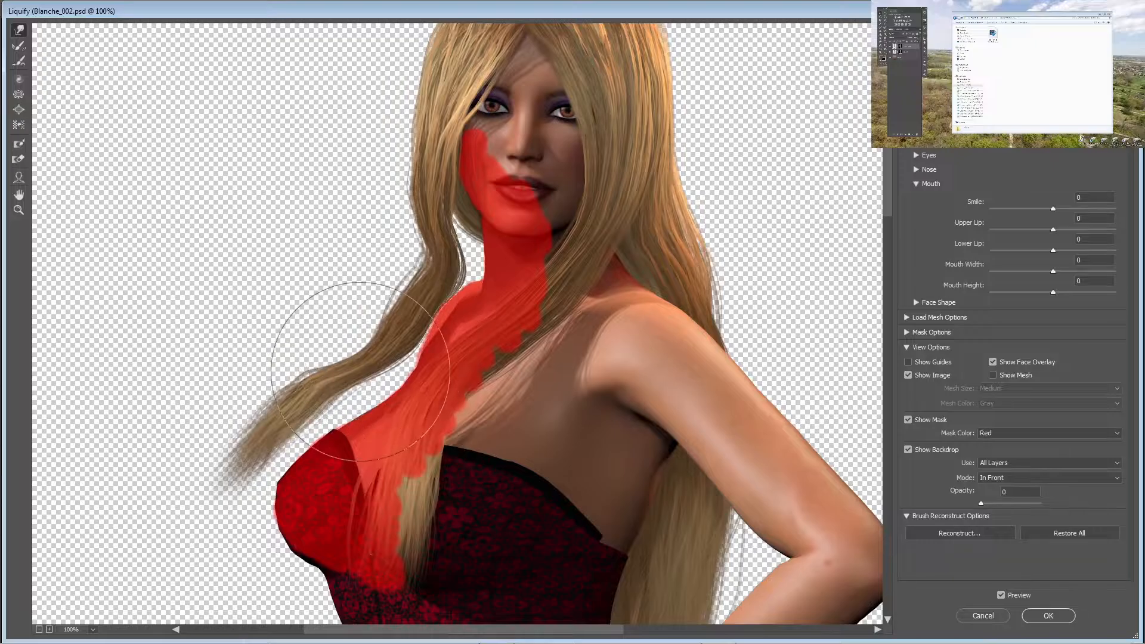
- Warp the loose hair lock down and inward so it rests along the shoulder and the top of the bust
mouse_move(364, 372)
left_mouse_down()
mouse_move(370, 380)
mouse_move(313, 421)
mouse_move(235, 455)
mouse_move(225, 481)
mouse_move(255, 506)
mouse_move(215, 491)
mouse_move(220, 520)
left_mouse_up()
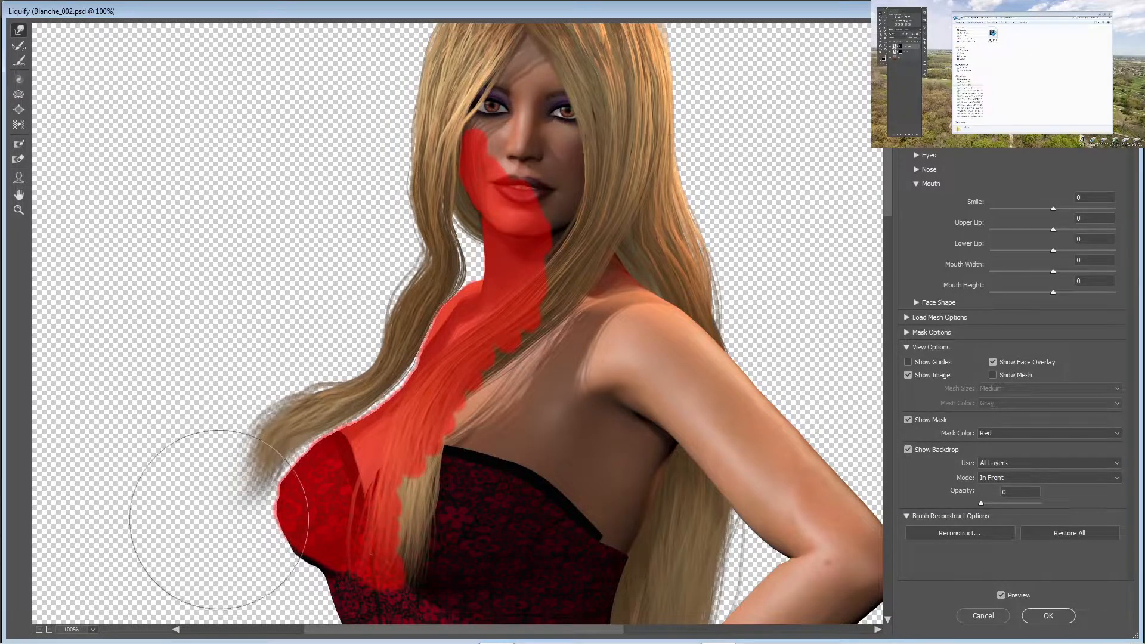
left_click_drag(270, 435, 278, 452)
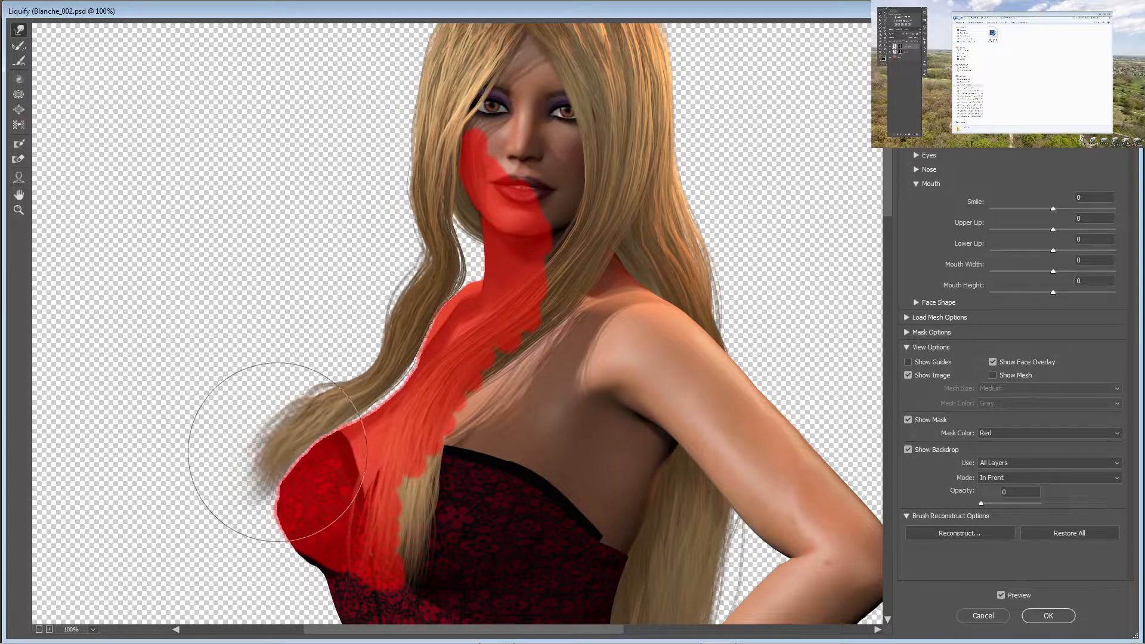
left_click_drag(325, 400, 366, 393)
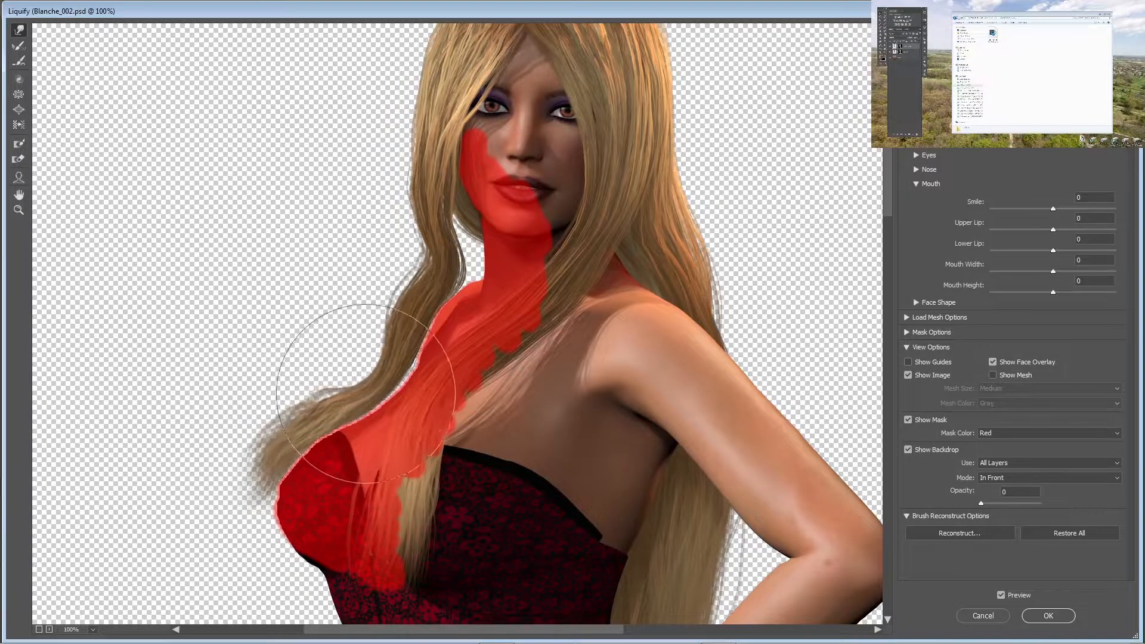
left_click_drag(385, 343, 396, 359)
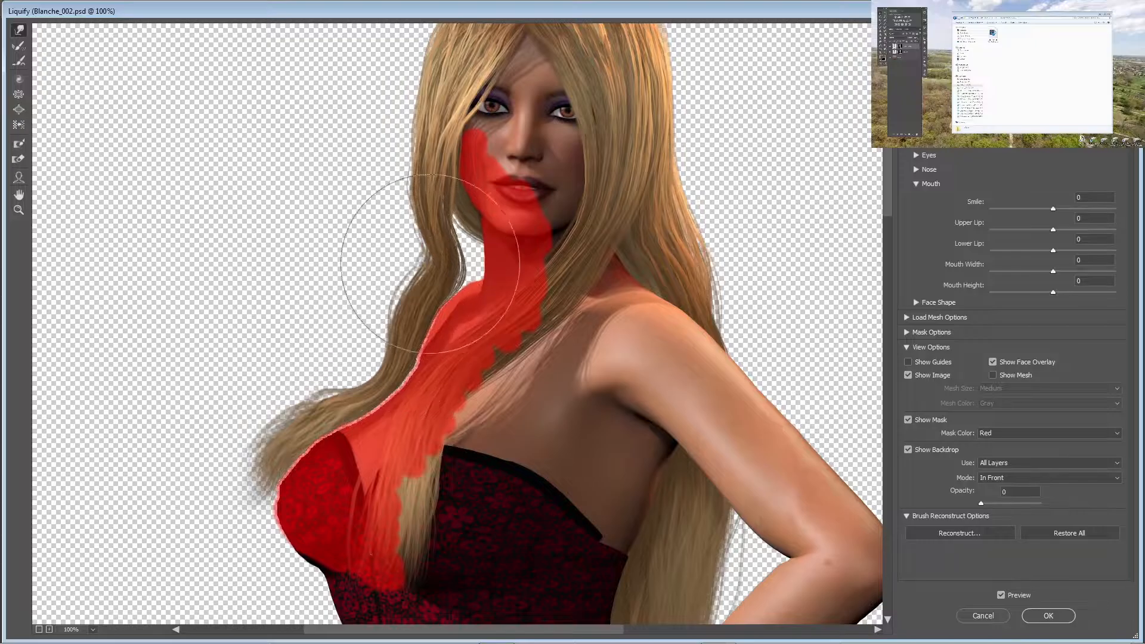
mouse_move(438, 267)
left_mouse_down()
mouse_move(388, 298)
mouse_move(430, 259)
mouse_move(418, 254)
mouse_move(440, 268)
left_mouse_up()
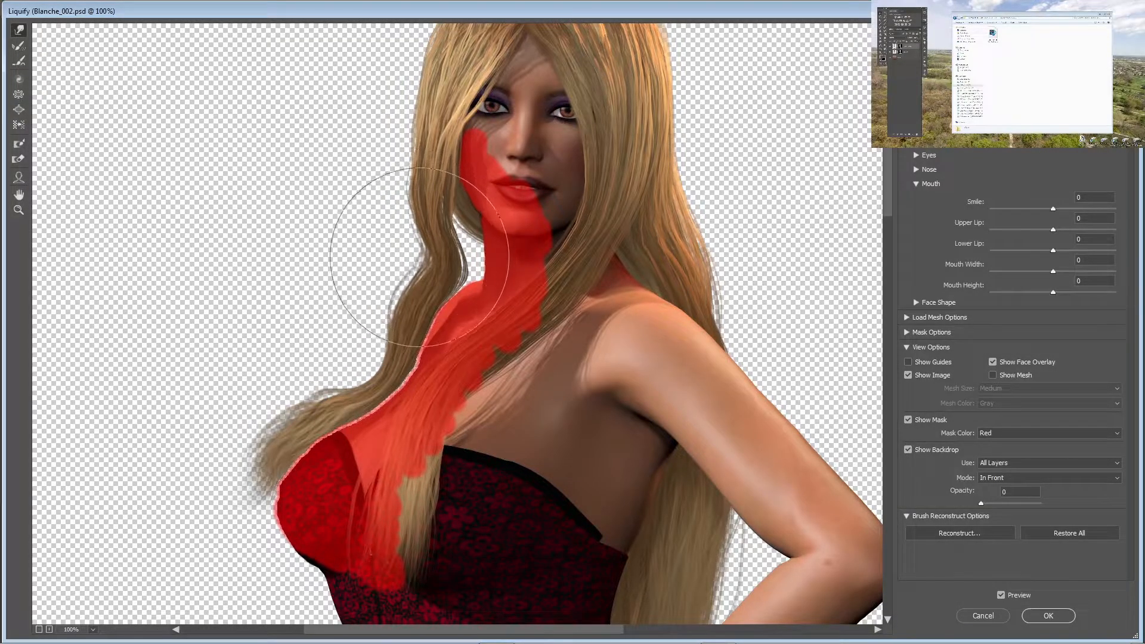
- Refine the curves and stray edges of the loose hair lock with a much smaller Forward Warp brush
key("bracketleft")
key("bracketleft")
key("bracketleft")
key("bracketleft")
key("bracketleft")
key("bracketleft")
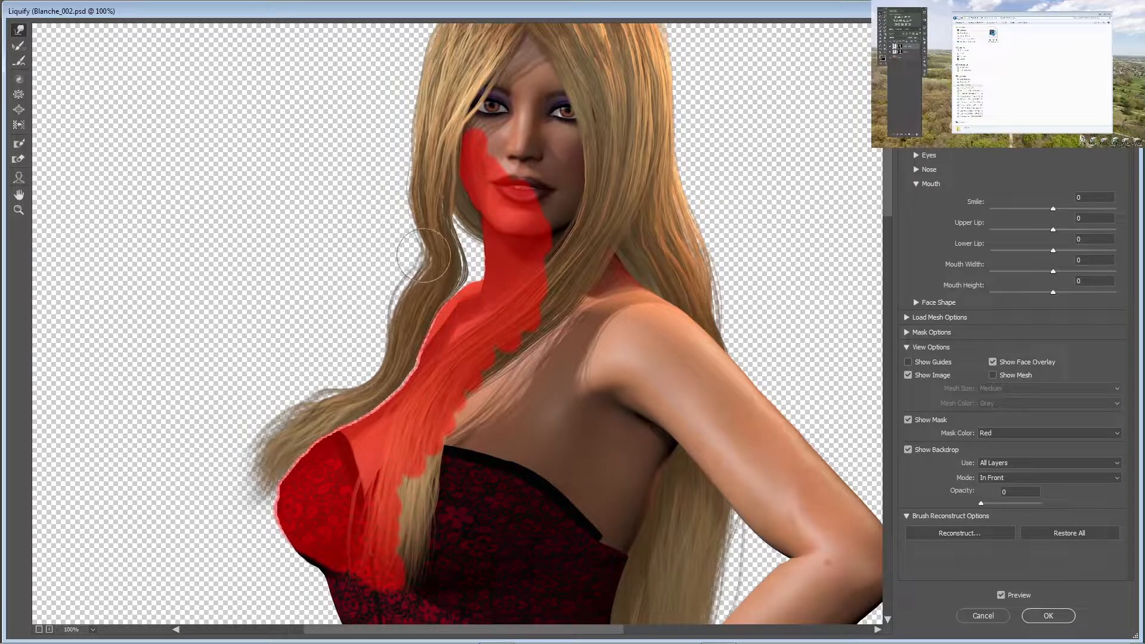
mouse_move(430, 256)
left_mouse_down()
mouse_move(418, 257)
mouse_move(418, 283)
left_mouse_up()
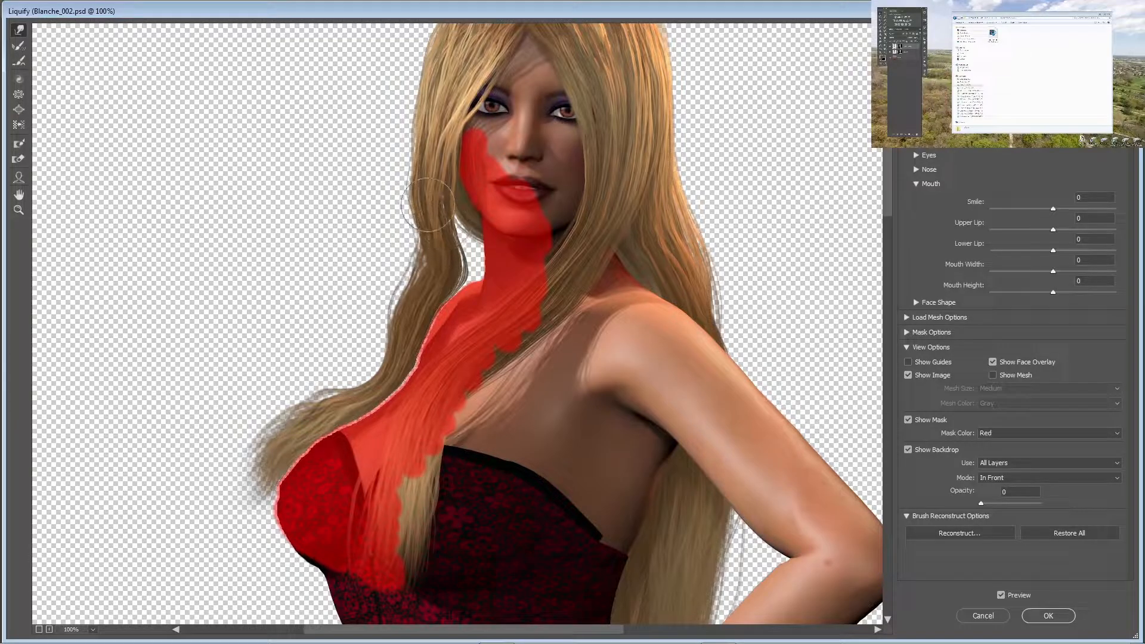
mouse_move(376, 395)
left_mouse_down()
mouse_move(383, 359)
mouse_move(386, 392)
mouse_move(349, 406)
left_mouse_up()
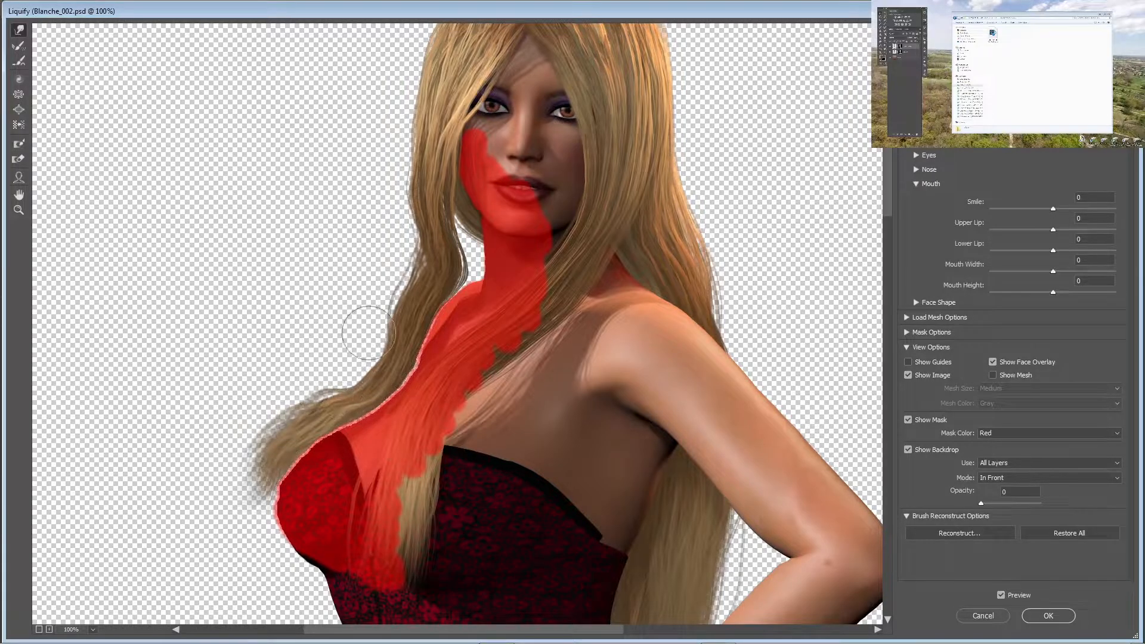
mouse_move(416, 336)
left_mouse_down()
mouse_move(430, 302)
mouse_move(404, 361)
mouse_move(389, 292)
mouse_move(393, 303)
left_mouse_up()
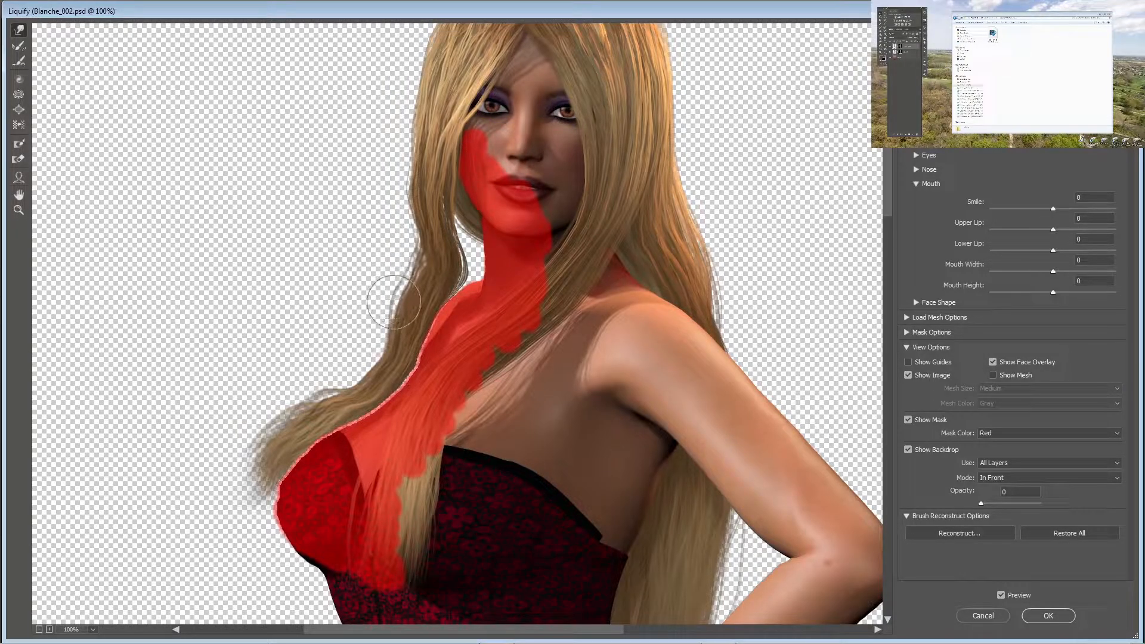
- Smooth the outer contour of the loose hair lock from beside the face down to its tip with a larger Forward Warp brush
key("bracketright")
key("bracketright")
key("bracketright")
key("bracketright")
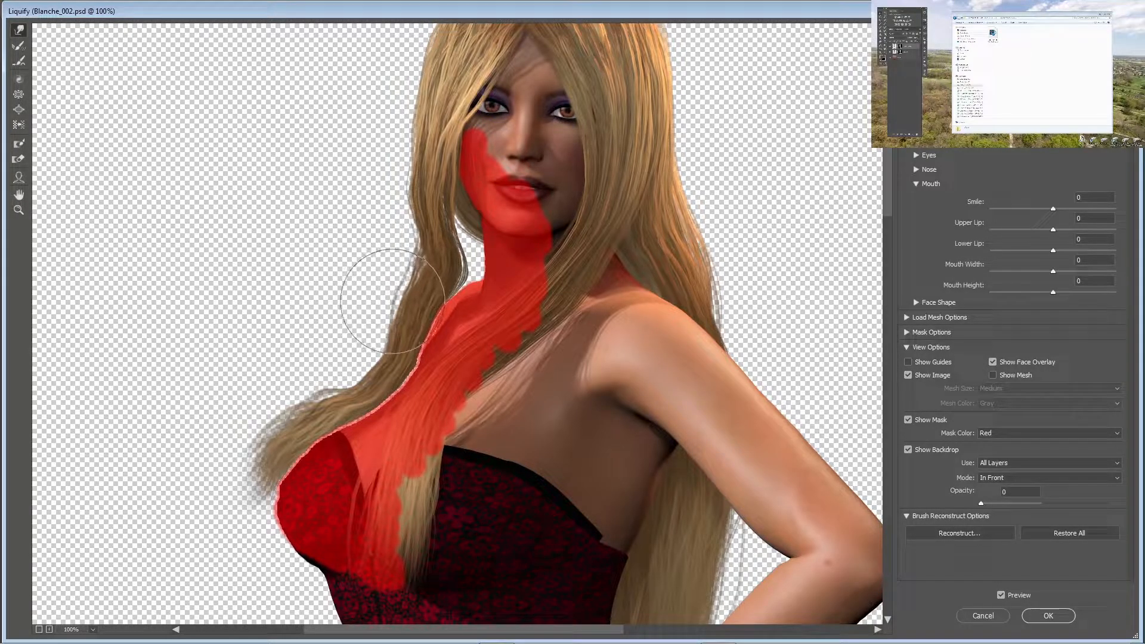
mouse_move(392, 299)
left_mouse_down()
mouse_move(381, 275)
mouse_move(355, 334)
mouse_move(369, 356)
mouse_move(388, 325)
mouse_move(372, 328)
mouse_move(358, 361)
mouse_move(308, 384)
left_mouse_up()
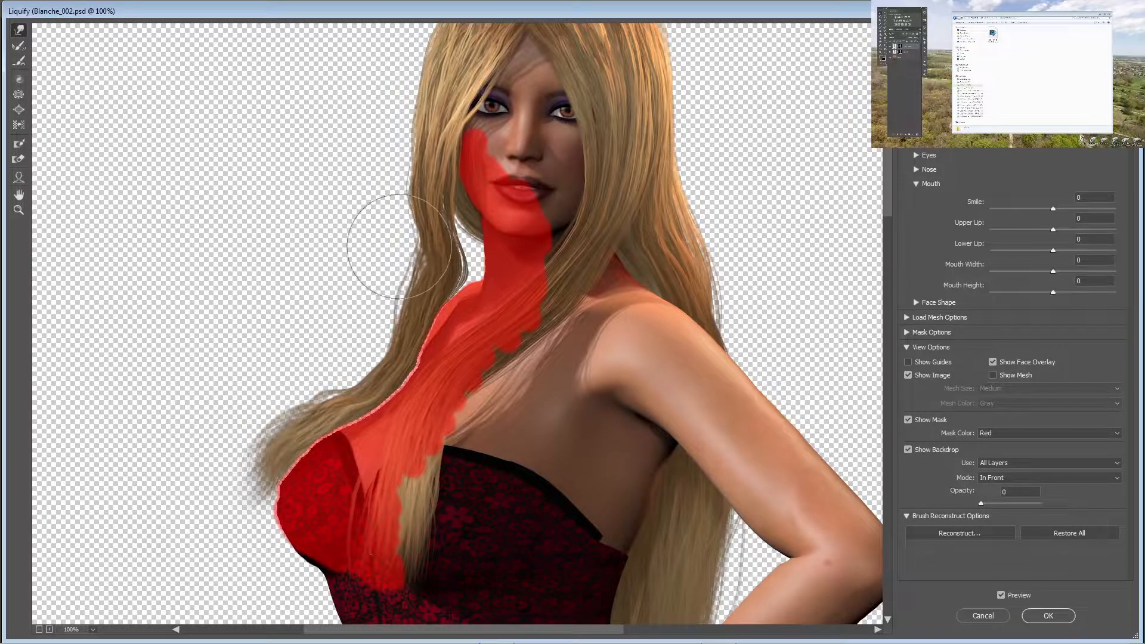
left_click_drag(438, 265, 447, 267)
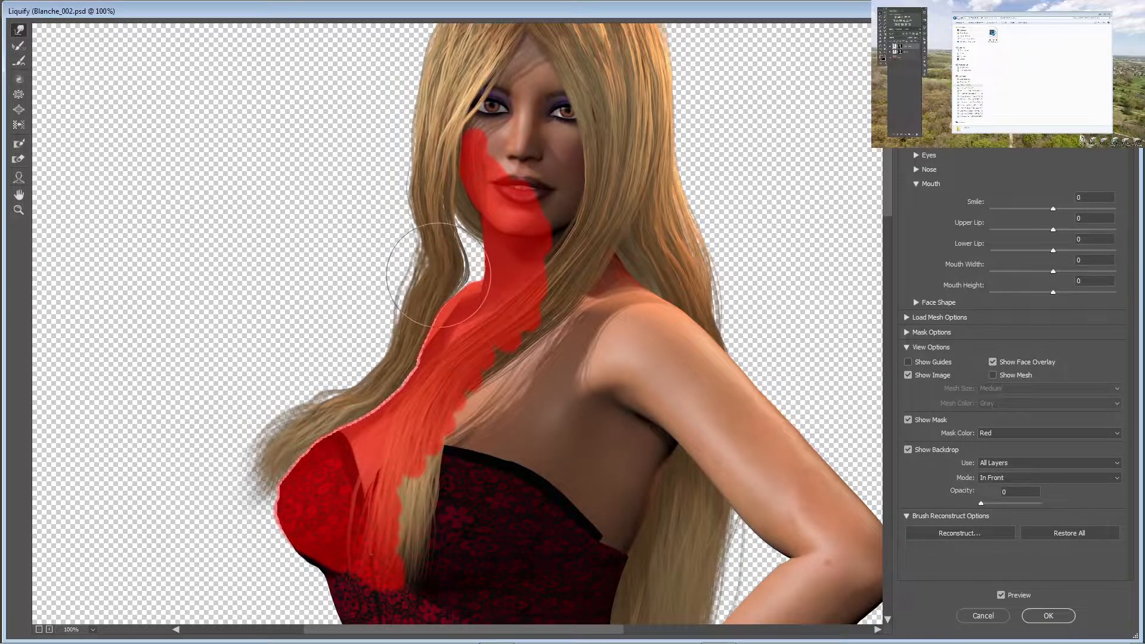
left_click_drag(396, 213, 397, 187)
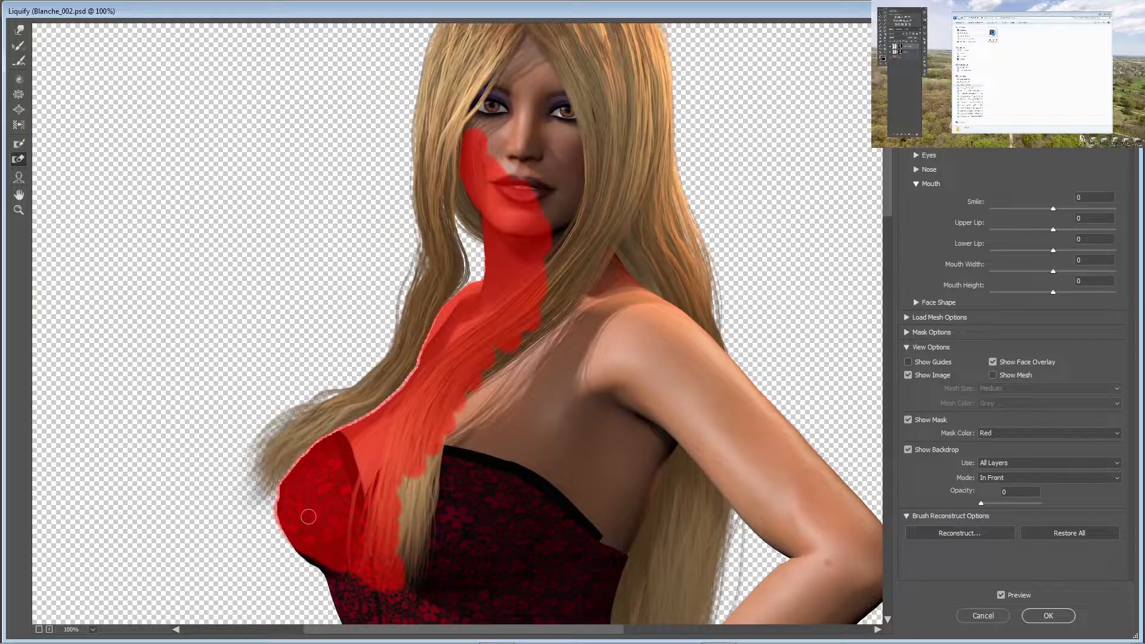
- Thaw the mask over the face, neck and bust, and freeze the near shoulder, upper arm and bodice beside the front hair lock
mouse_move(310, 535)
left_mouse_down()
mouse_move(328, 558)
mouse_move(283, 536)
mouse_move(317, 548)
mouse_move(332, 532)
mouse_move(378, 537)
mouse_move(414, 560)
mouse_move(381, 509)
mouse_move(382, 486)
mouse_move(432, 487)
mouse_move(435, 455)
mouse_move(408, 396)
mouse_move(421, 293)
mouse_move(493, 244)
mouse_move(458, 127)
mouse_move(476, 162)
mouse_move(555, 229)
left_mouse_up()
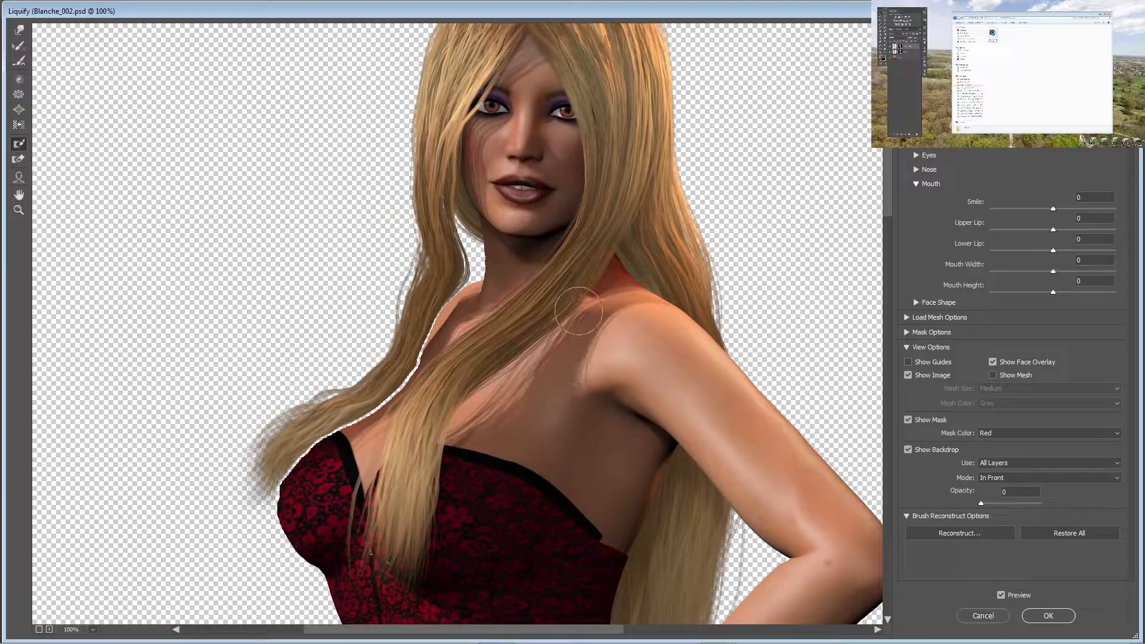
mouse_move(582, 316)
left_mouse_down()
mouse_move(523, 419)
mouse_move(452, 467)
mouse_move(442, 488)
left_mouse_up()
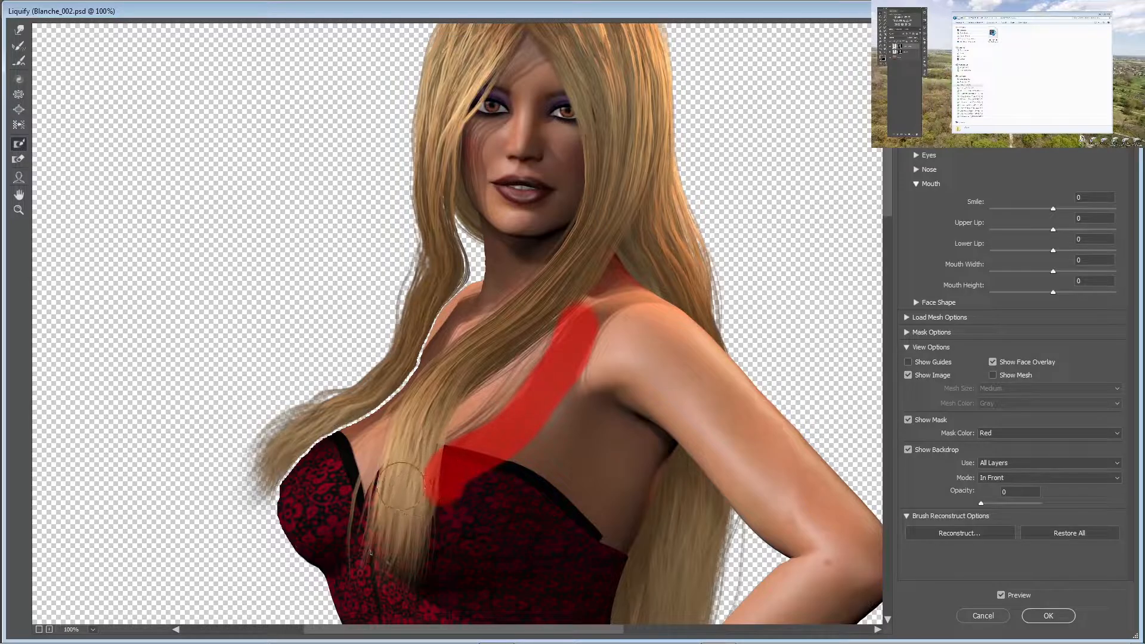
mouse_move(465, 482)
left_mouse_down()
mouse_move(452, 539)
mouse_move(448, 517)
mouse_move(440, 546)
mouse_move(434, 517)
mouse_move(426, 548)
mouse_move(431, 515)
mouse_move(411, 529)
mouse_move(407, 554)
mouse_move(420, 565)
mouse_move(395, 561)
mouse_move(387, 548)
mouse_move(399, 521)
mouse_move(473, 504)
mouse_move(537, 445)
mouse_move(616, 288)
mouse_move(718, 364)
mouse_move(642, 294)
mouse_move(645, 317)
mouse_move(720, 375)
mouse_move(652, 348)
mouse_move(593, 395)
mouse_move(495, 539)
mouse_move(447, 559)
mouse_move(551, 456)
mouse_move(517, 523)
mouse_move(424, 594)
mouse_move(551, 492)
mouse_move(605, 410)
mouse_move(559, 527)
left_mouse_up()
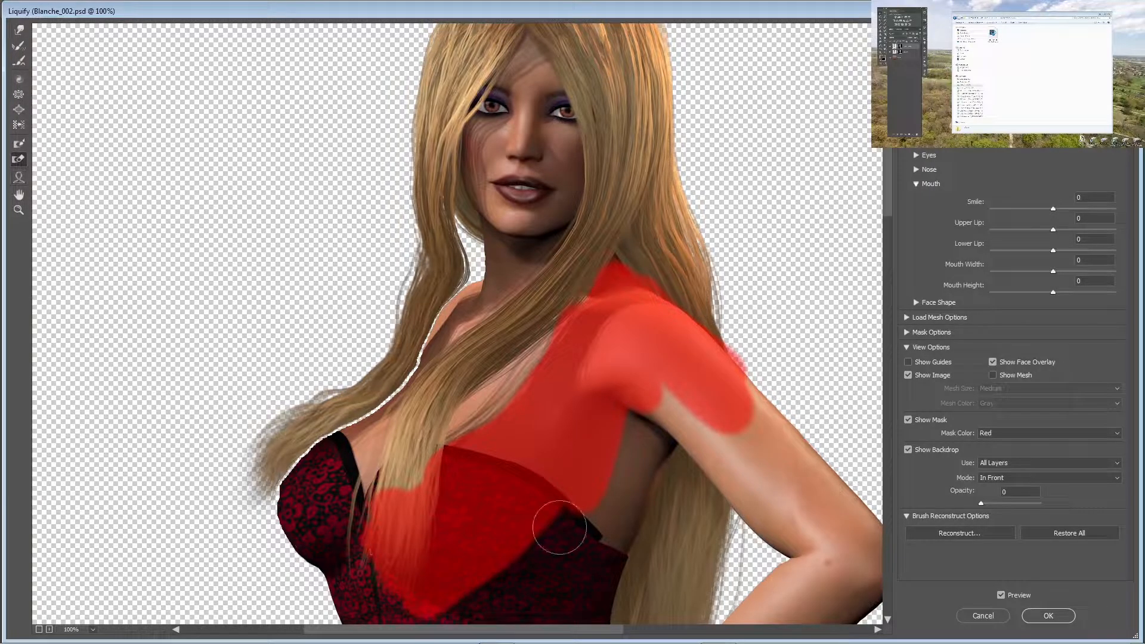
- Thaw the lower part of the front hair lock and freeze the bodice and chest right up to its edge
mouse_move(419, 463)
left_mouse_down()
mouse_move(415, 488)
mouse_move(431, 458)
left_mouse_up()
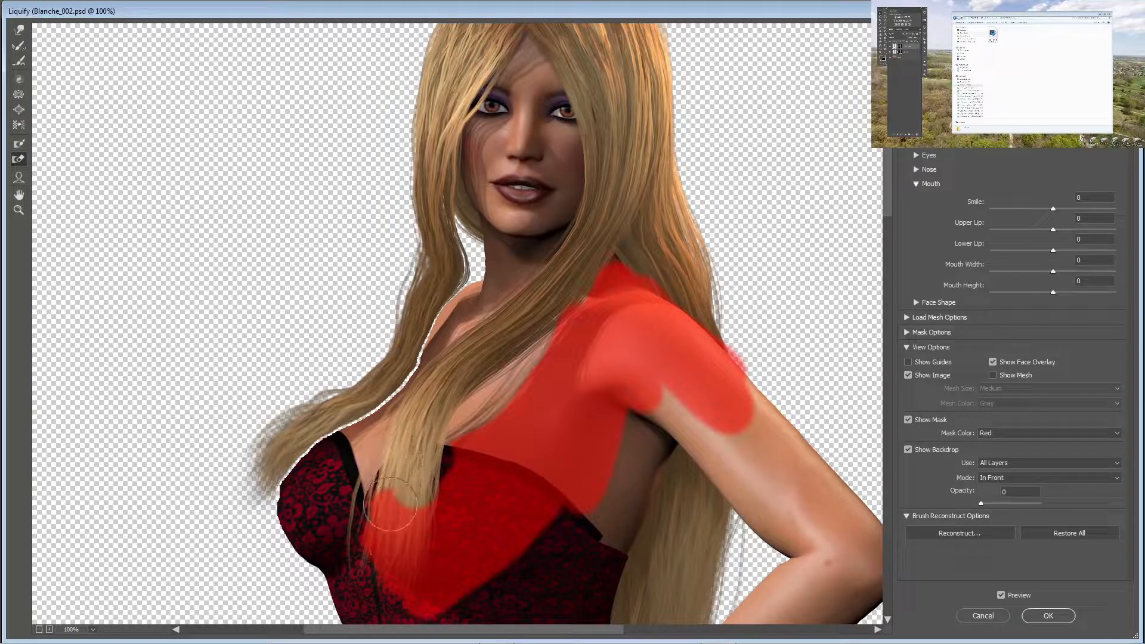
mouse_move(390, 506)
left_mouse_down()
mouse_move(400, 498)
mouse_move(375, 500)
mouse_move(426, 514)
left_mouse_up()
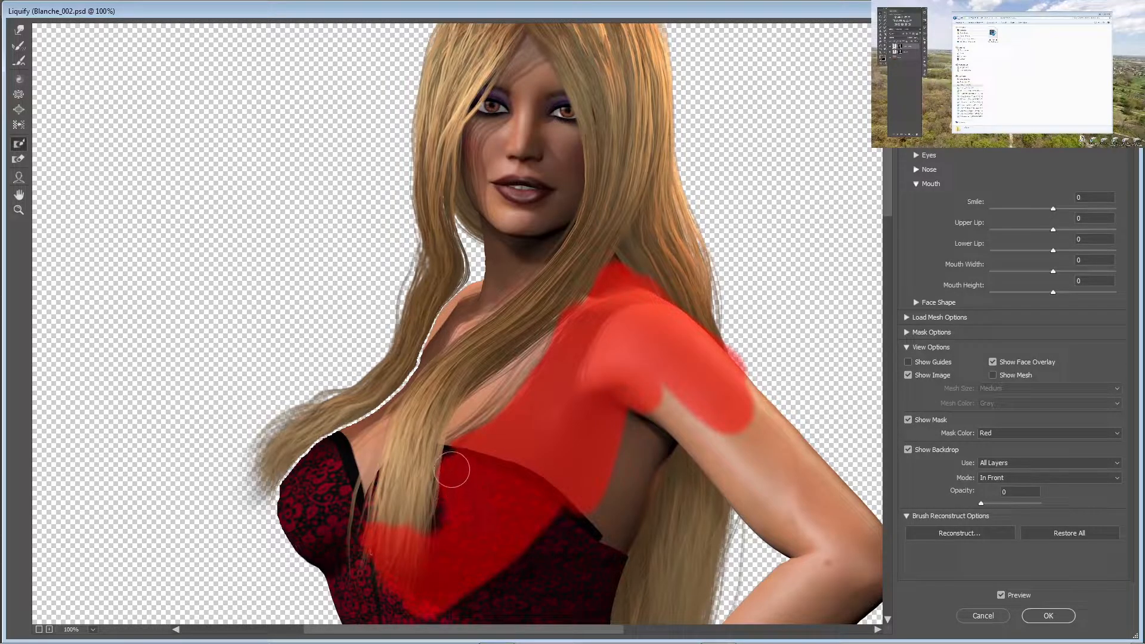
left_click_drag(453, 453, 446, 528)
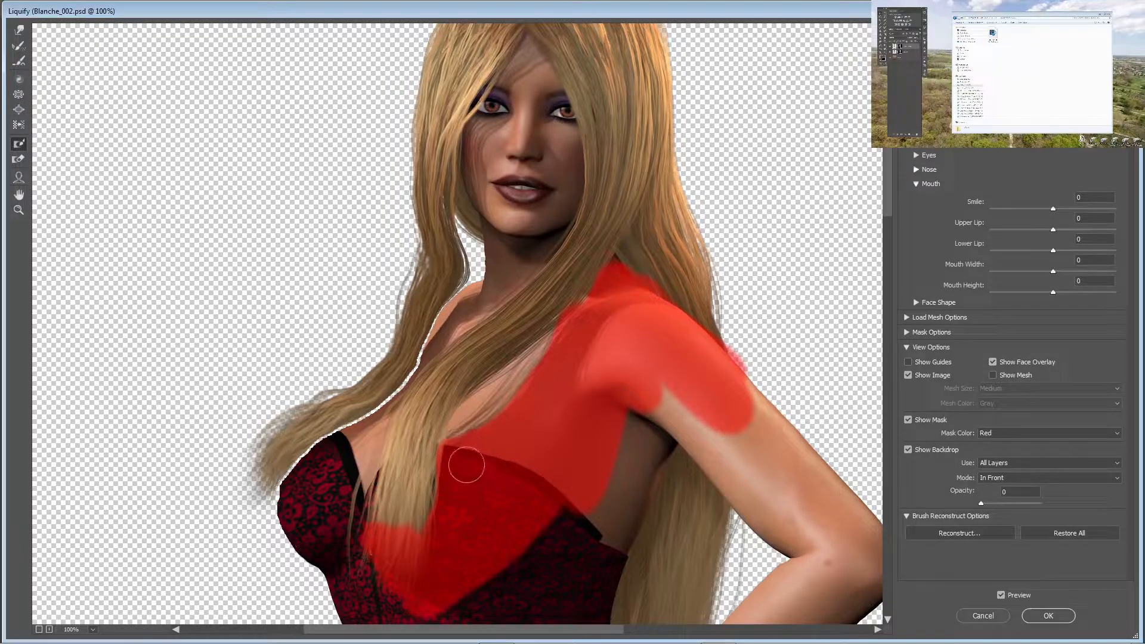
left_click_drag(455, 440, 525, 380)
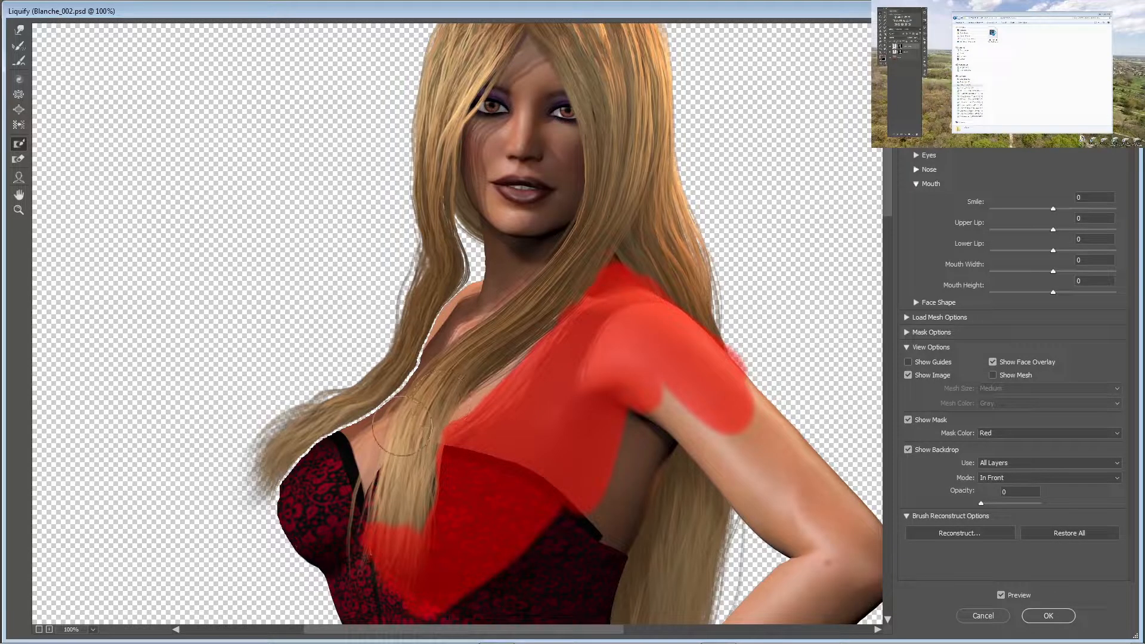
mouse_move(443, 405)
left_mouse_down()
mouse_move(471, 407)
mouse_move(423, 383)
left_mouse_up()
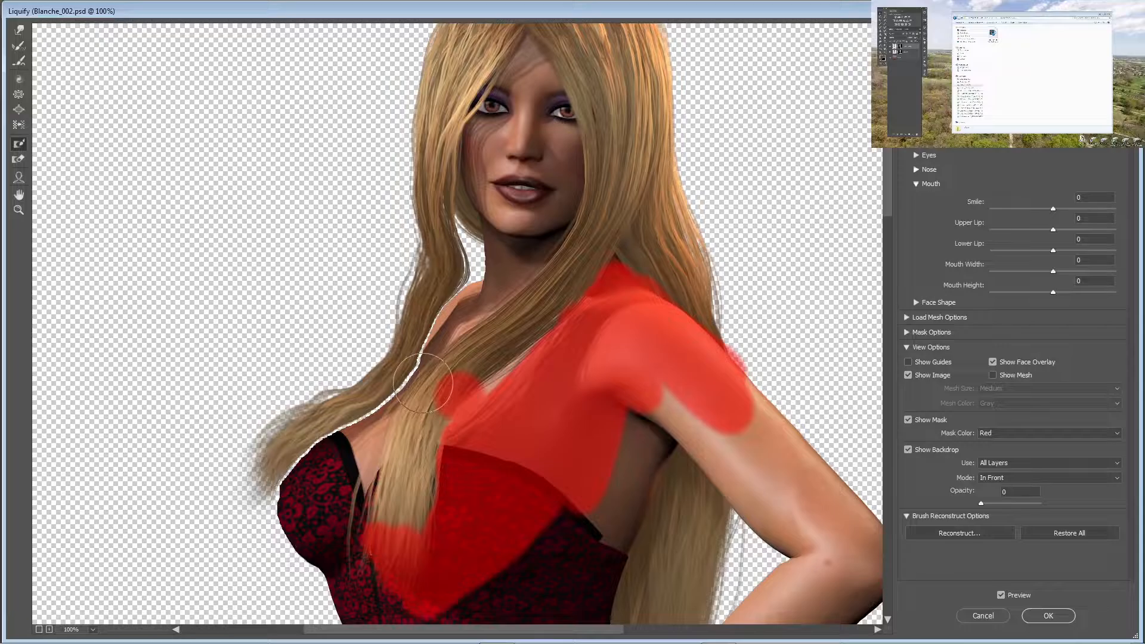
key("ctrl+z")
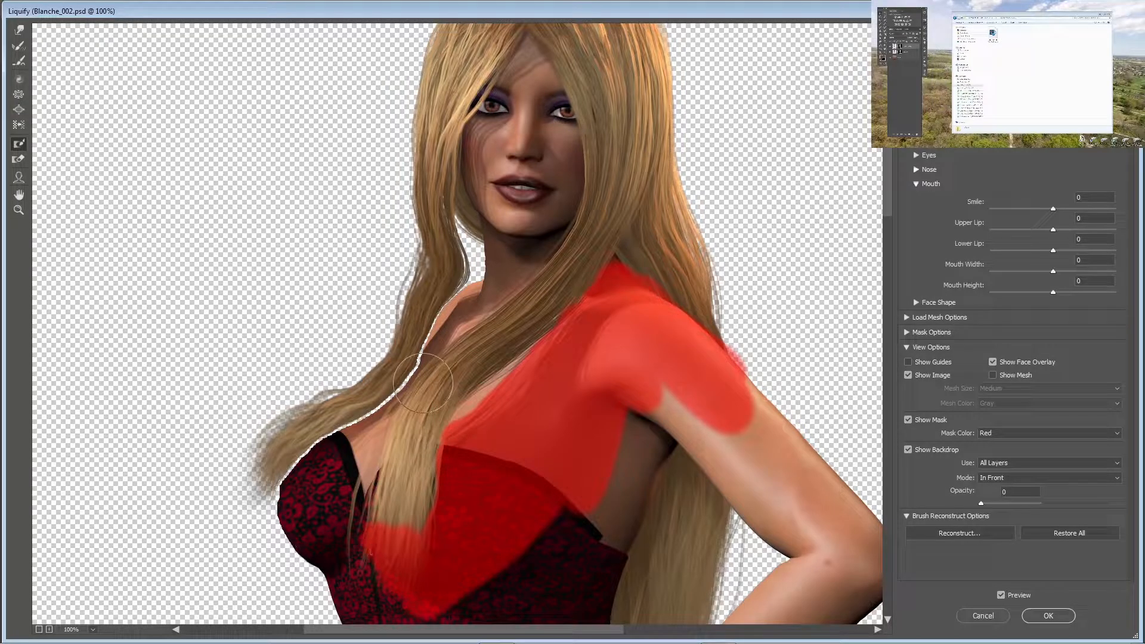
- Reshape the front hair lock across the chest with Forward Warp, and apply the Liquify changes
key("w")
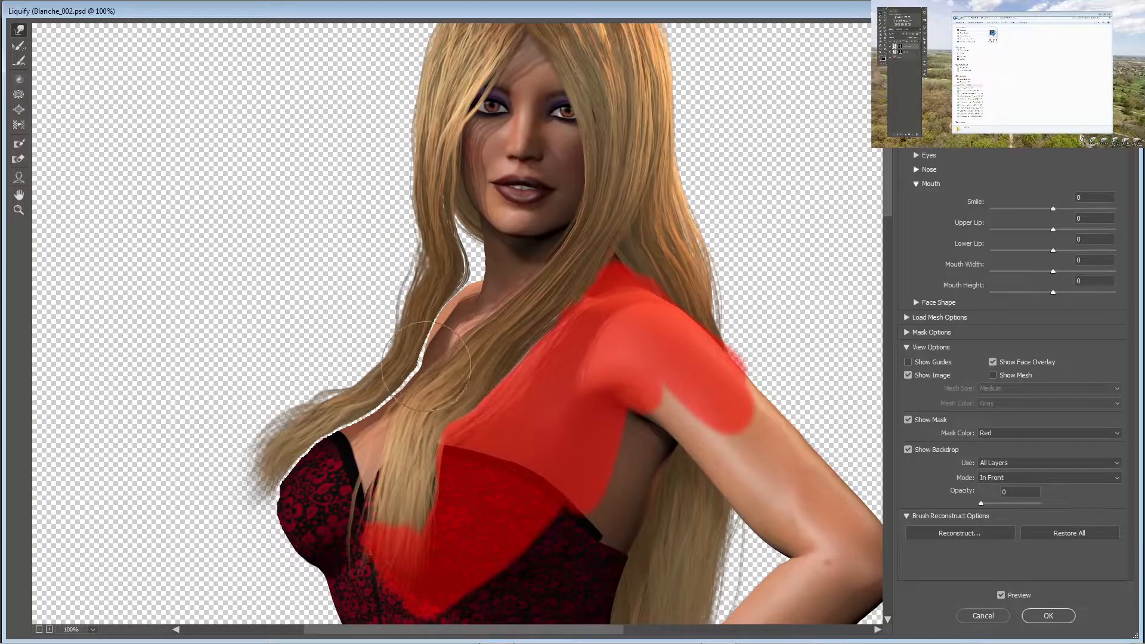
mouse_move(365, 396)
left_mouse_down()
mouse_move(417, 444)
mouse_move(438, 424)
mouse_move(365, 469)
left_mouse_up()
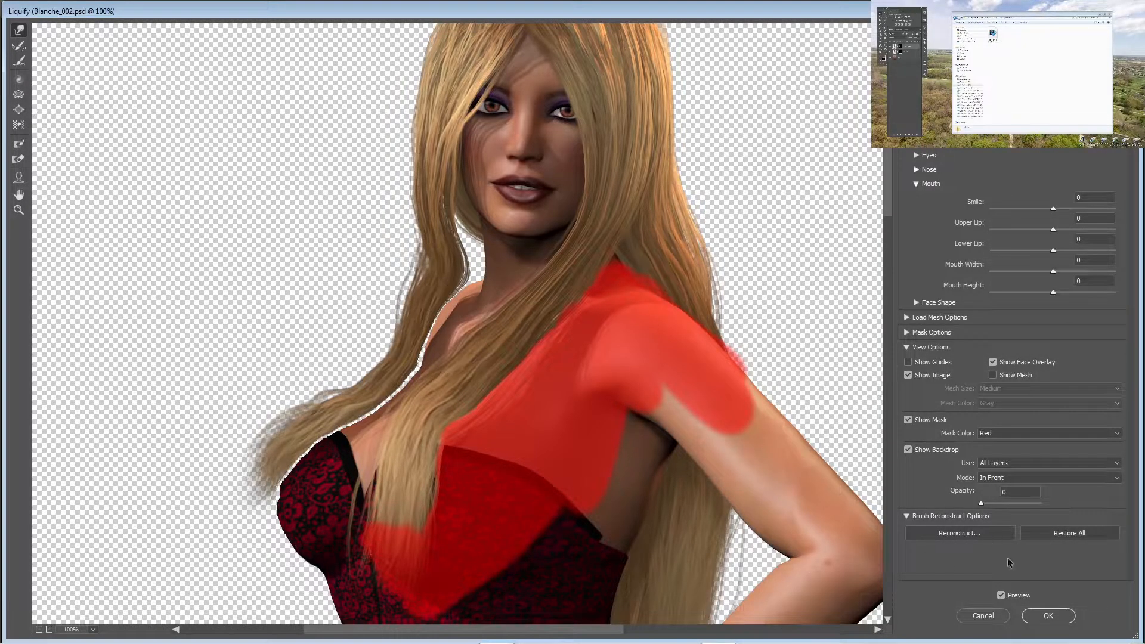
left_click(1047, 616)
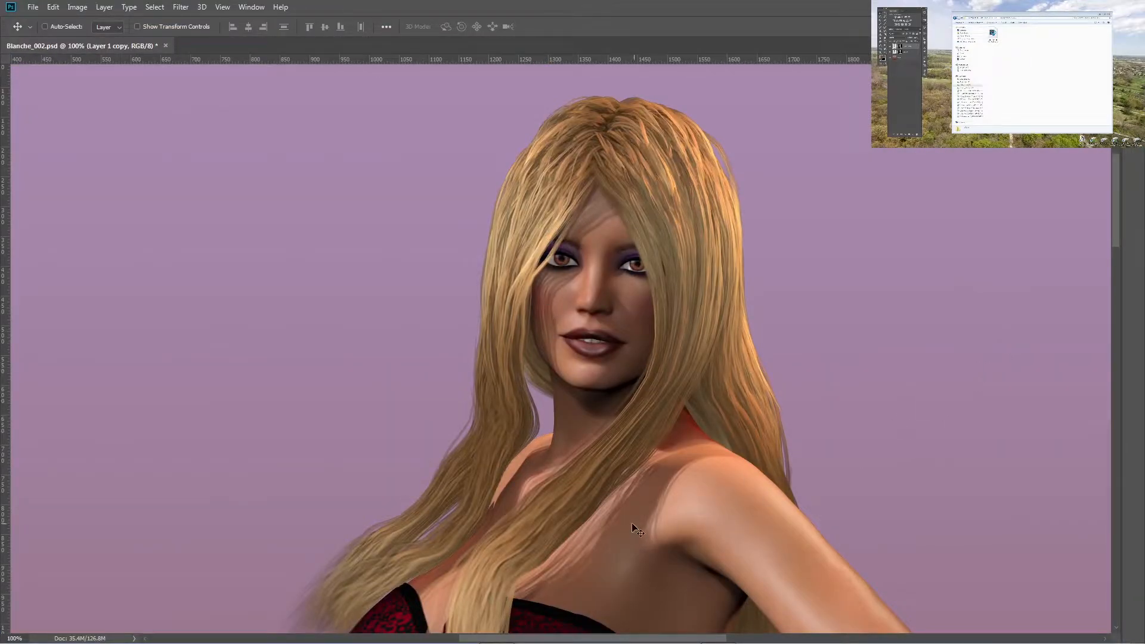
- Target the layer mask of Layer 1 copy and set up a soft round brush at size 40 for the hair edges
left_click_drag(520, 544, 510, 378)
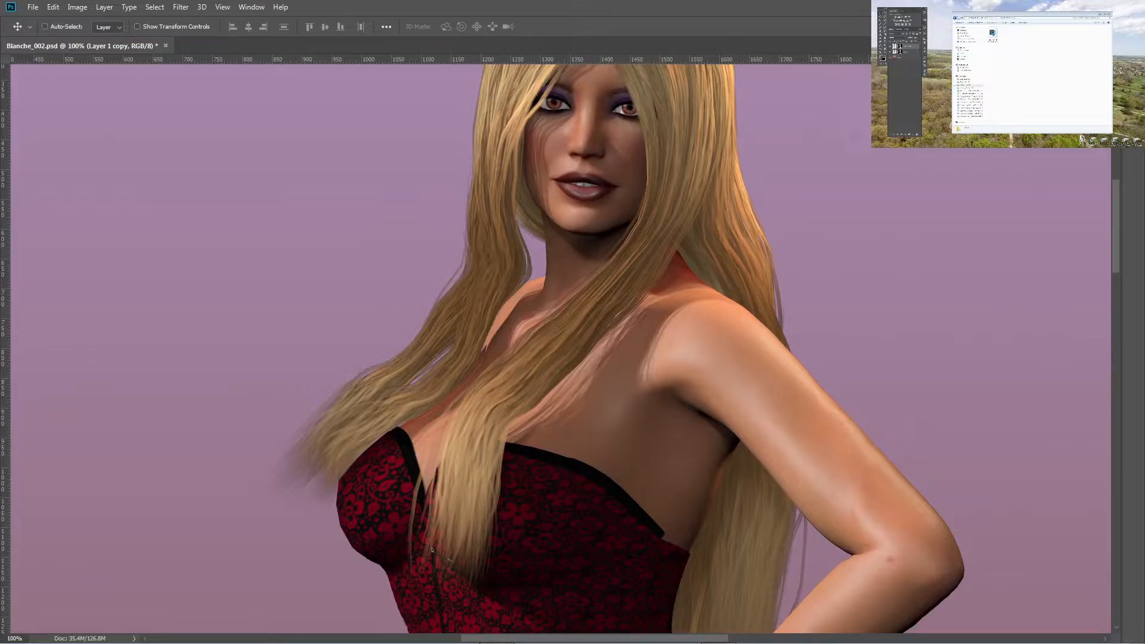
left_click(900, 46)
key("b")
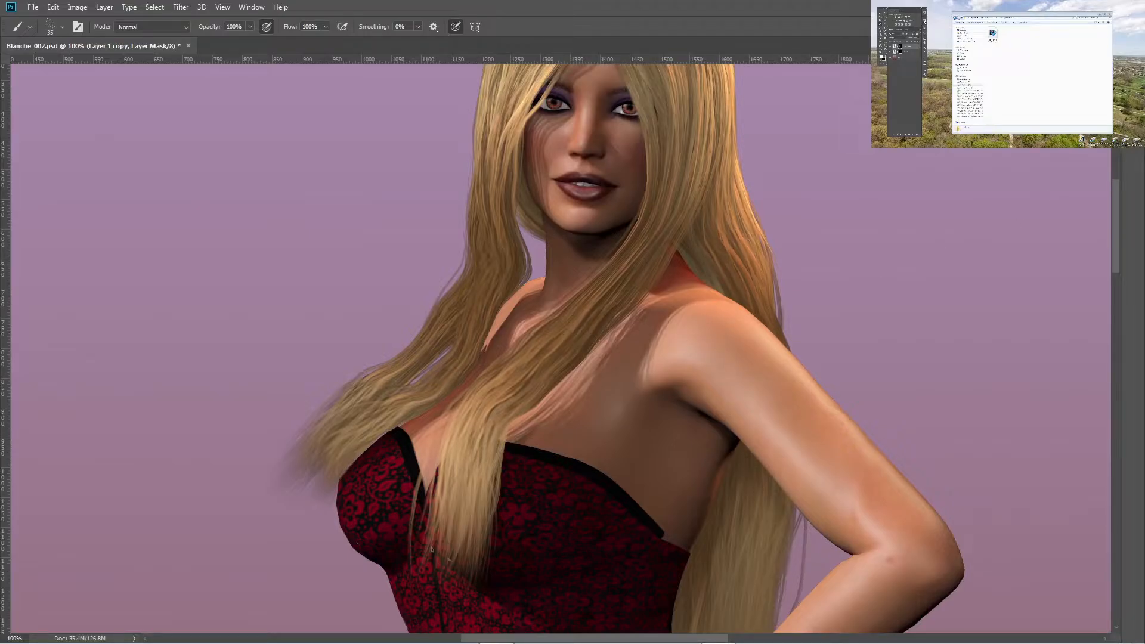
left_click(925, 21)
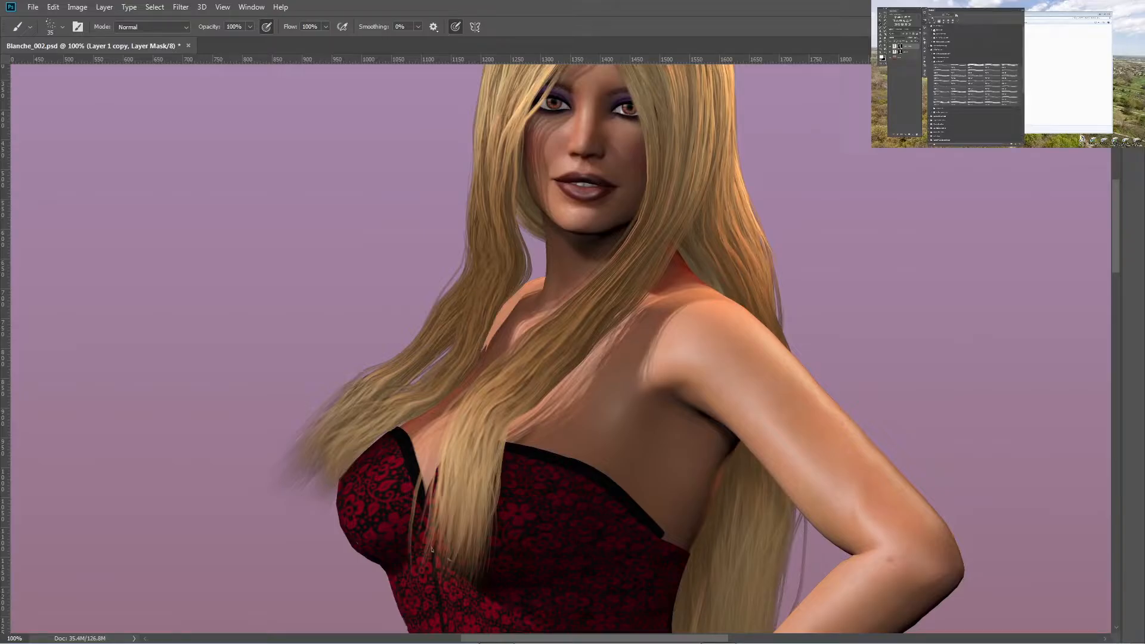
left_click(932, 29)
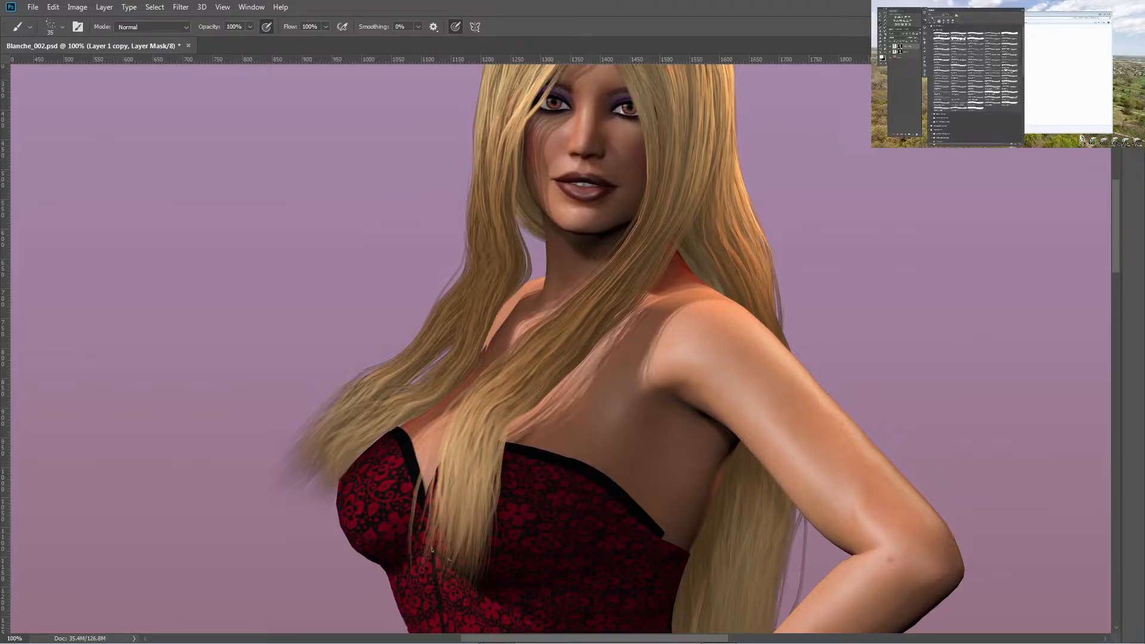
left_click(942, 33)
key("bracketleft")
key("bracketleft")
key("bracketleft")
key("bracketleft")
key("bracketleft")
key("bracketleft")
key("bracketleft")
key("ctrl+plus")
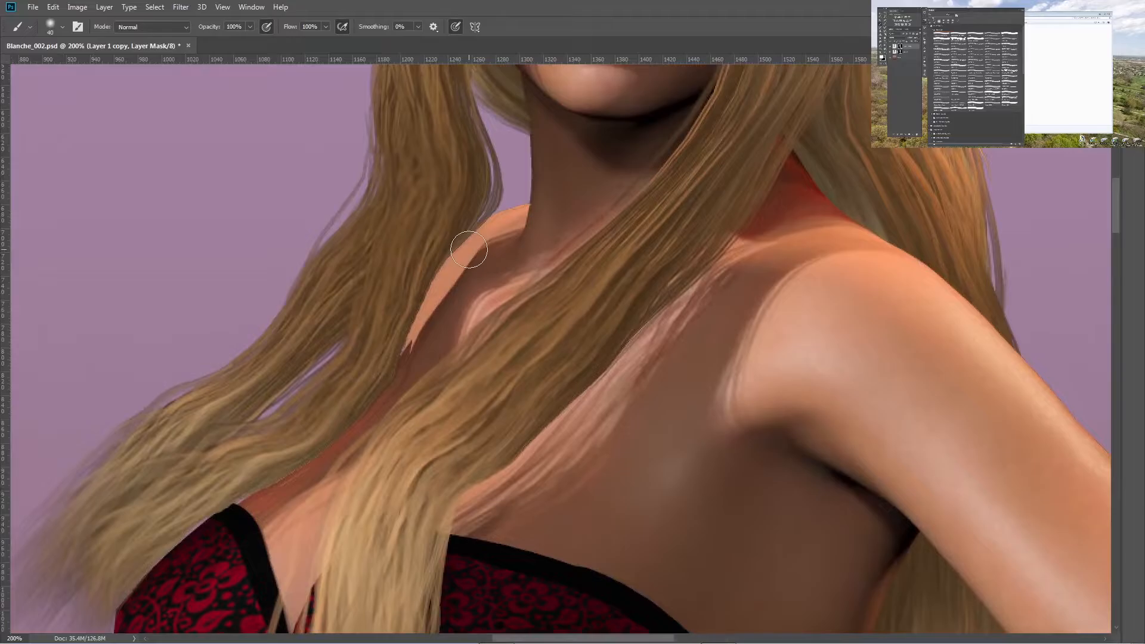
left_click_drag(304, 425, 465, 377)
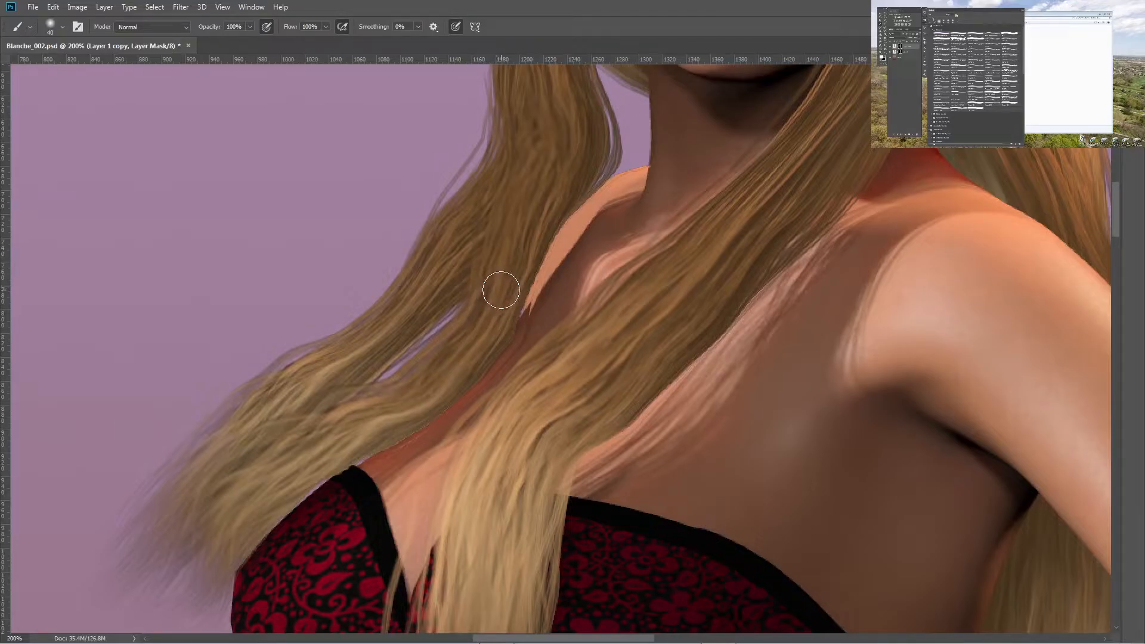
- Paint the mask along the loose lock's inner edge over the chest, and compare the result with the layer hidden and shown
key("bracketleft")
mouse_move(519, 297)
left_mouse_down()
mouse_move(504, 333)
mouse_move(536, 290)
mouse_move(452, 404)
left_mouse_up()
left_click(891, 46)
left_click(891, 47)
left_click(891, 47)
left_click(890, 47)
- Clean up the mask where the loose lock meets the shoulder and the bodice's upper edge with a size 20 brush
key("bracketleft")
key("bracketleft")
mouse_move(522, 331)
left_mouse_down()
mouse_move(538, 288)
mouse_move(530, 343)
mouse_move(515, 315)
mouse_move(598, 193)
left_mouse_up()
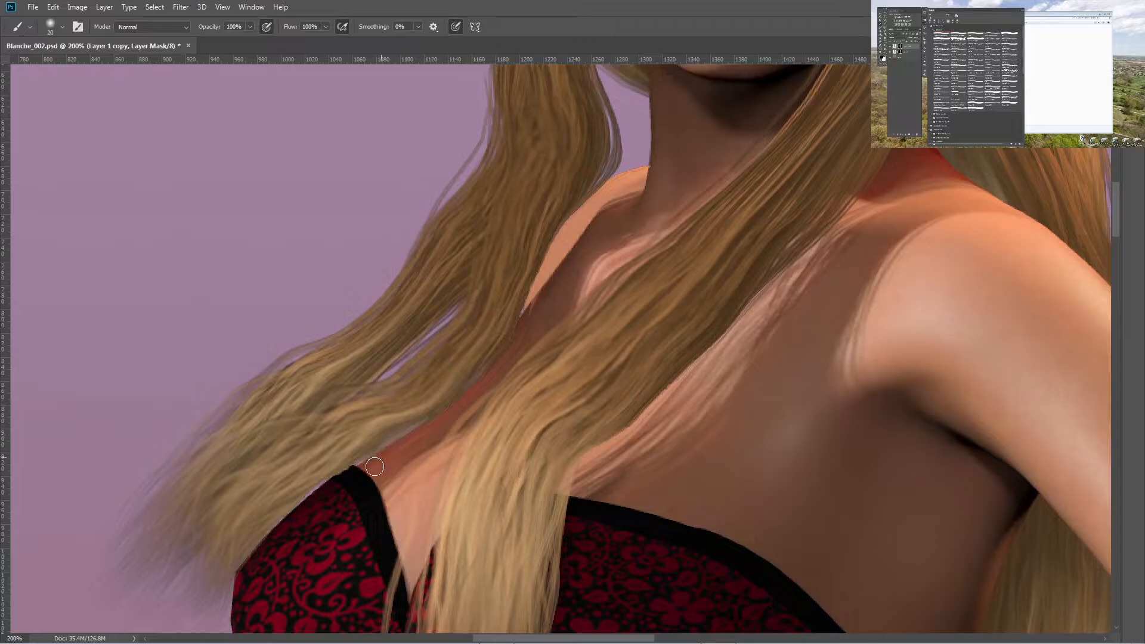
mouse_move(359, 468)
left_mouse_down()
mouse_move(366, 462)
mouse_move(311, 493)
left_mouse_up()
left_click_drag(437, 459, 357, 410)
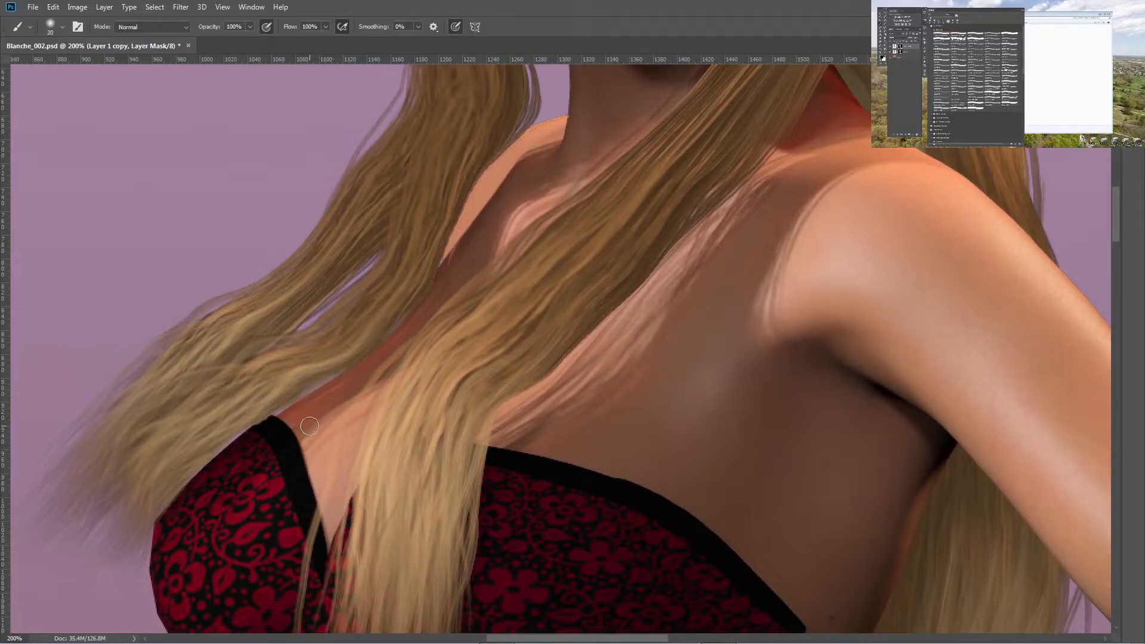
mouse_move(223, 420)
left_mouse_down()
mouse_move(255, 449)
mouse_move(264, 526)
mouse_move(252, 534)
left_mouse_up()
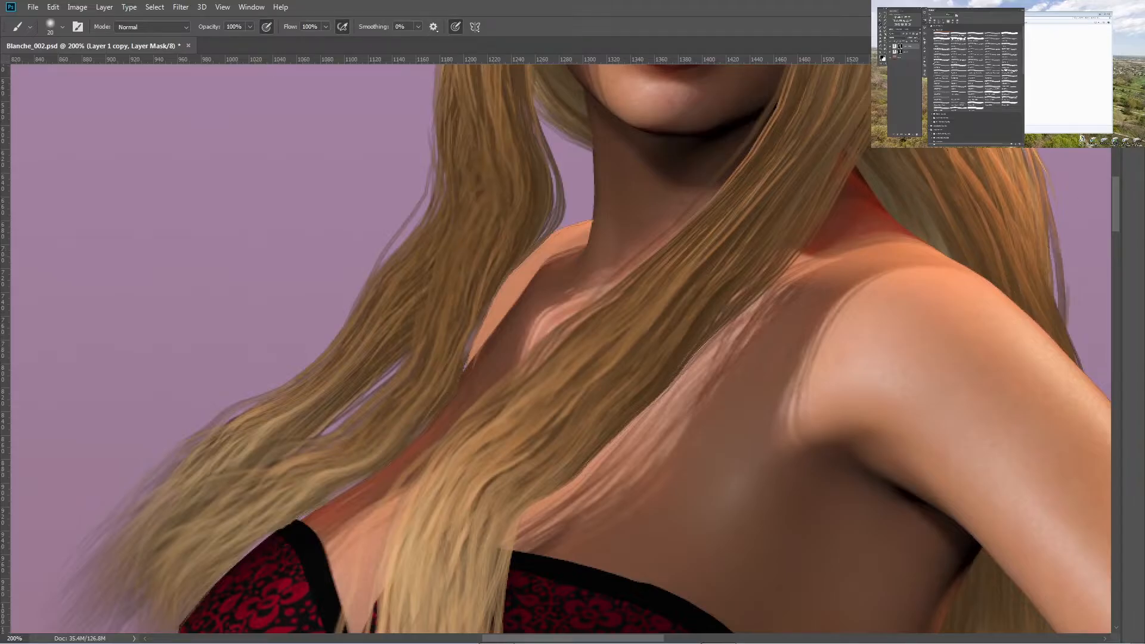
- Add one new layer directly below Layer 1 and another new layer above Layer 1 copy
left_click(895, 46)
left_click(911, 53)
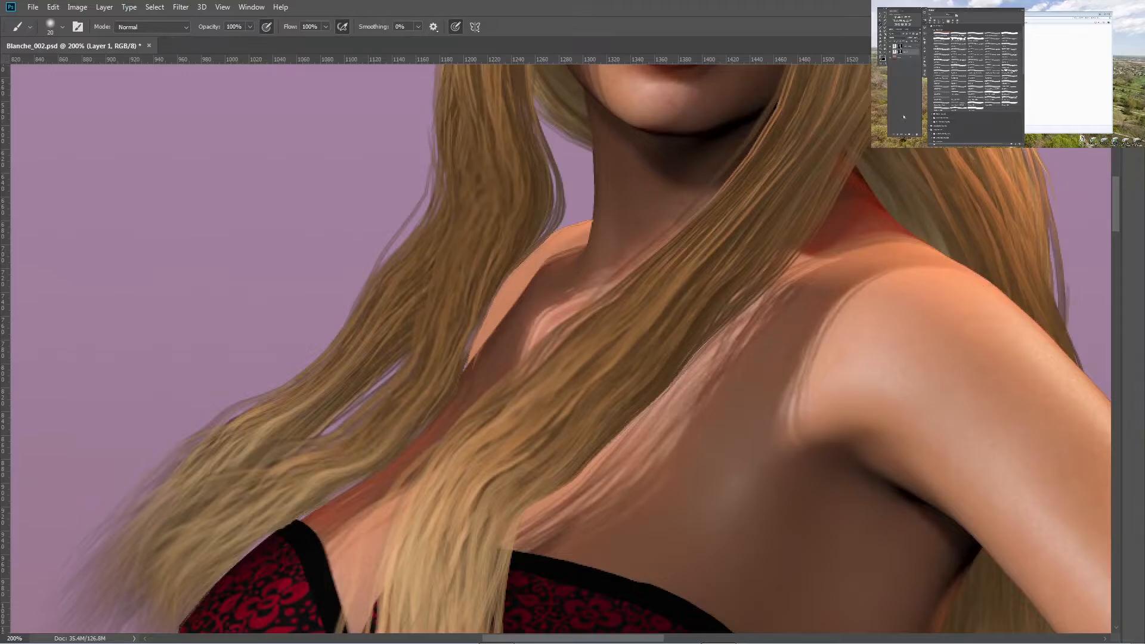
left_click(912, 135, "ctrl")
left_click(915, 47)
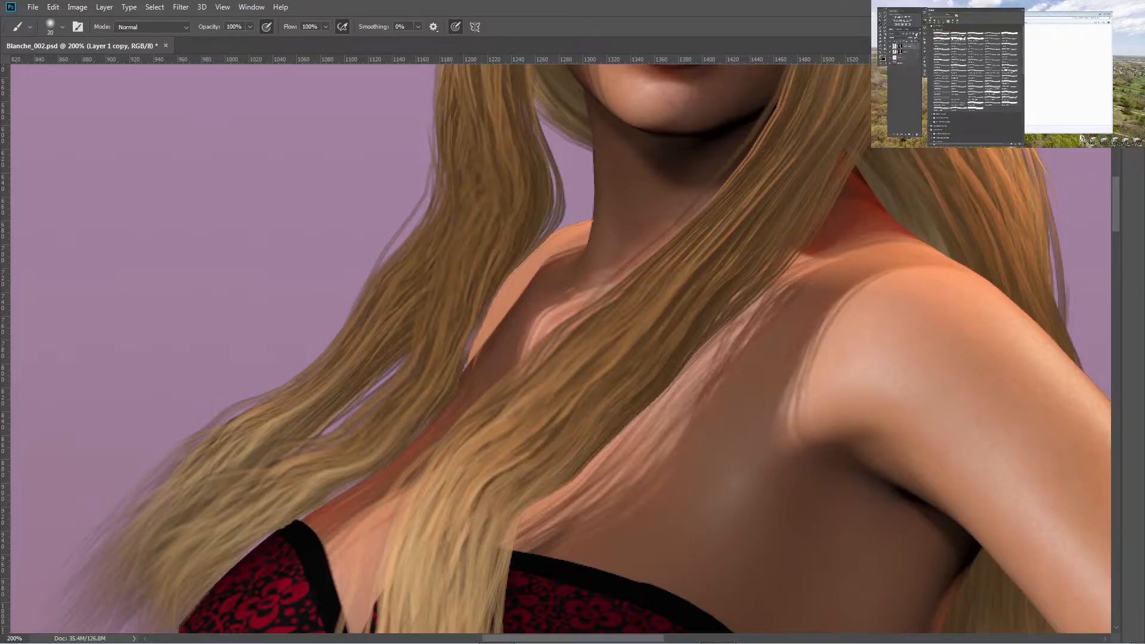
left_click(920, 31)
left_click(930, 31)
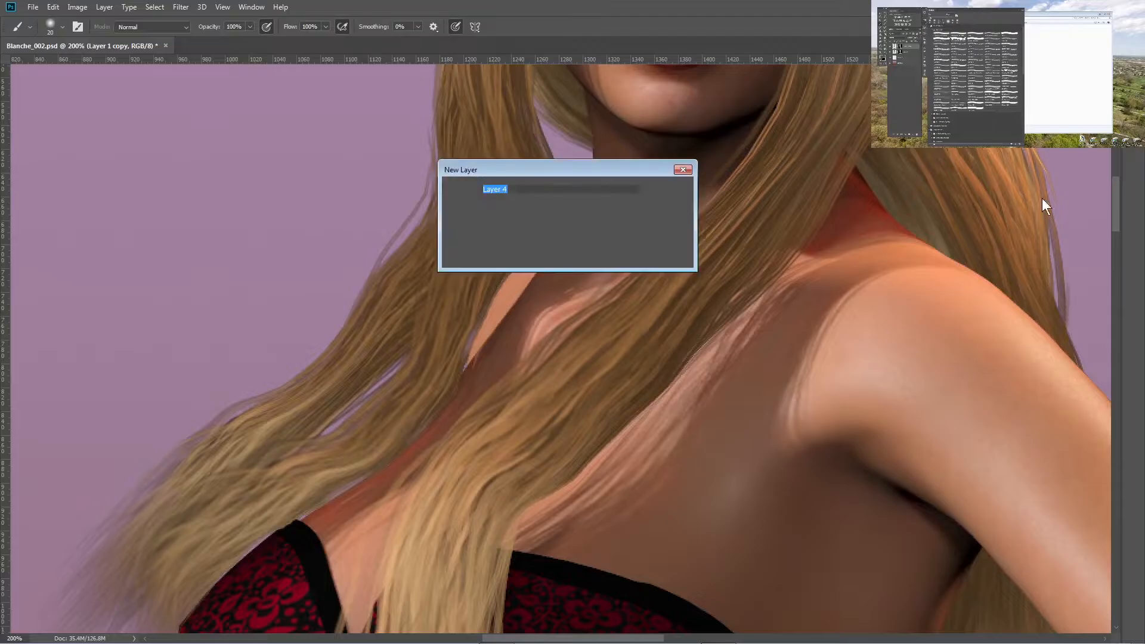
left_click(670, 191)
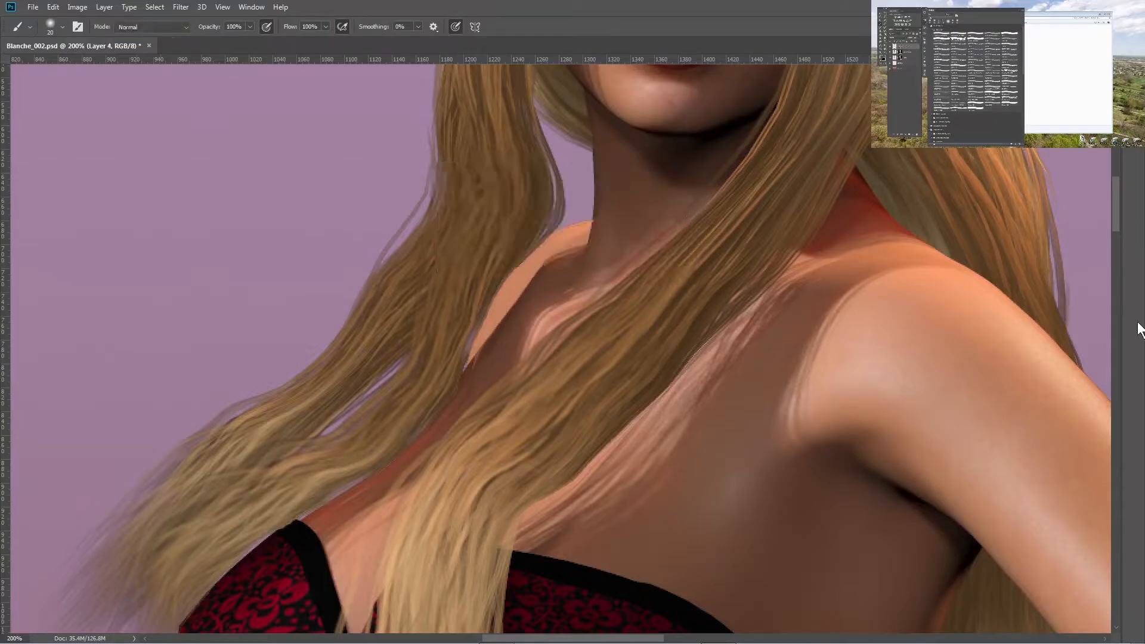
- Make Layer 3 behind the figure active and choose a multi-bristle hair brush at size 20
left_click(905, 63)
left_click(933, 31)
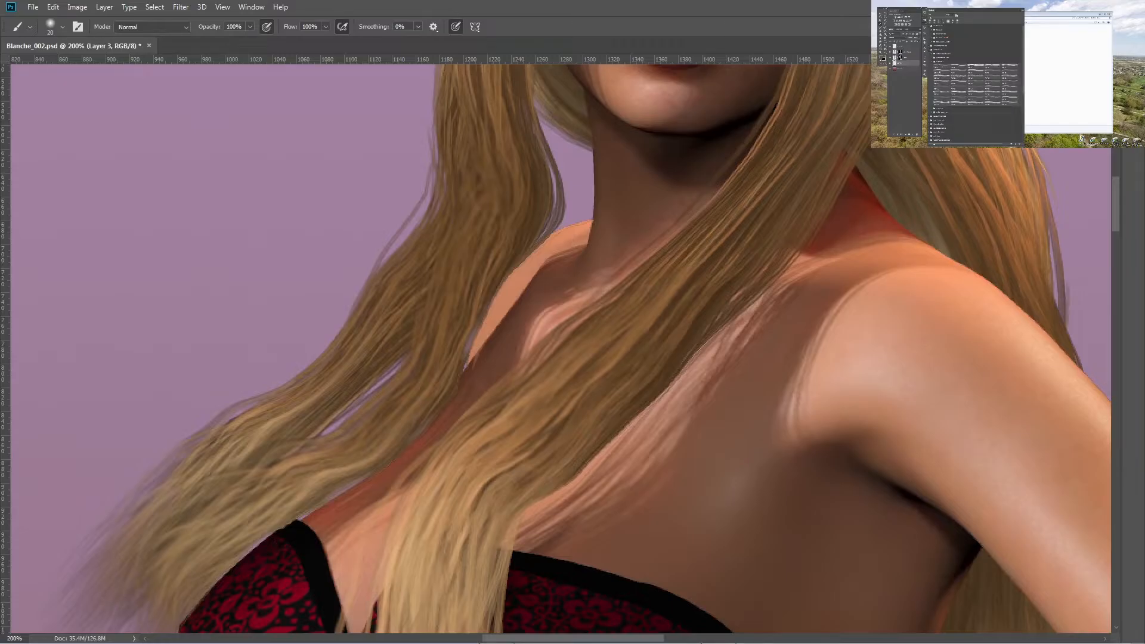
left_click(940, 71)
left_click_drag(466, 169, 350, 340)
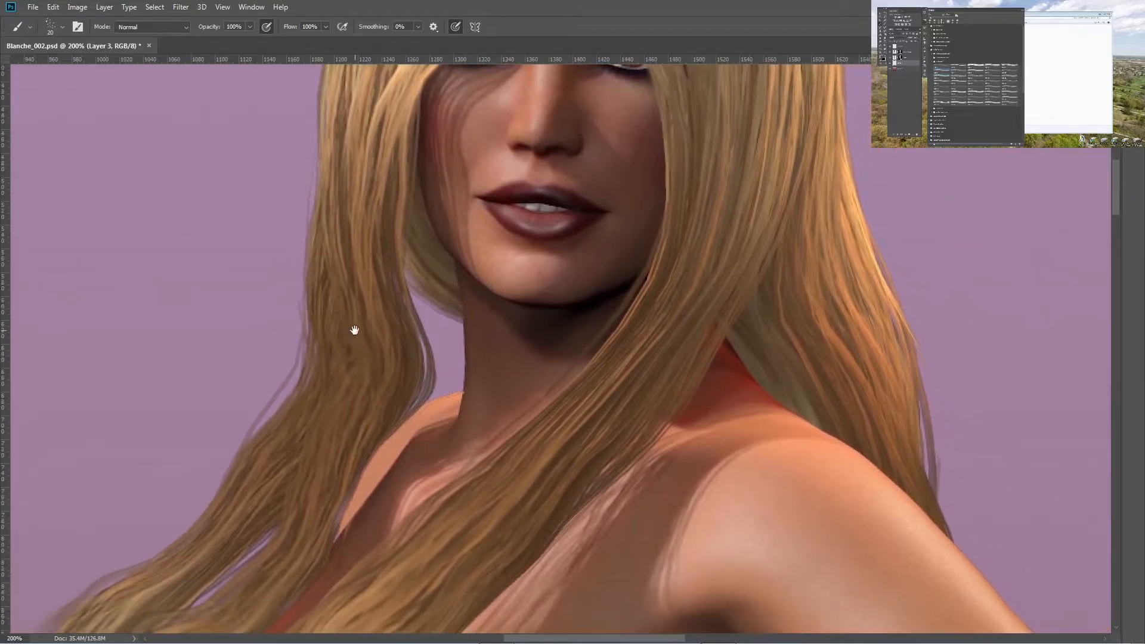
left_click_drag(320, 384, 362, 259)
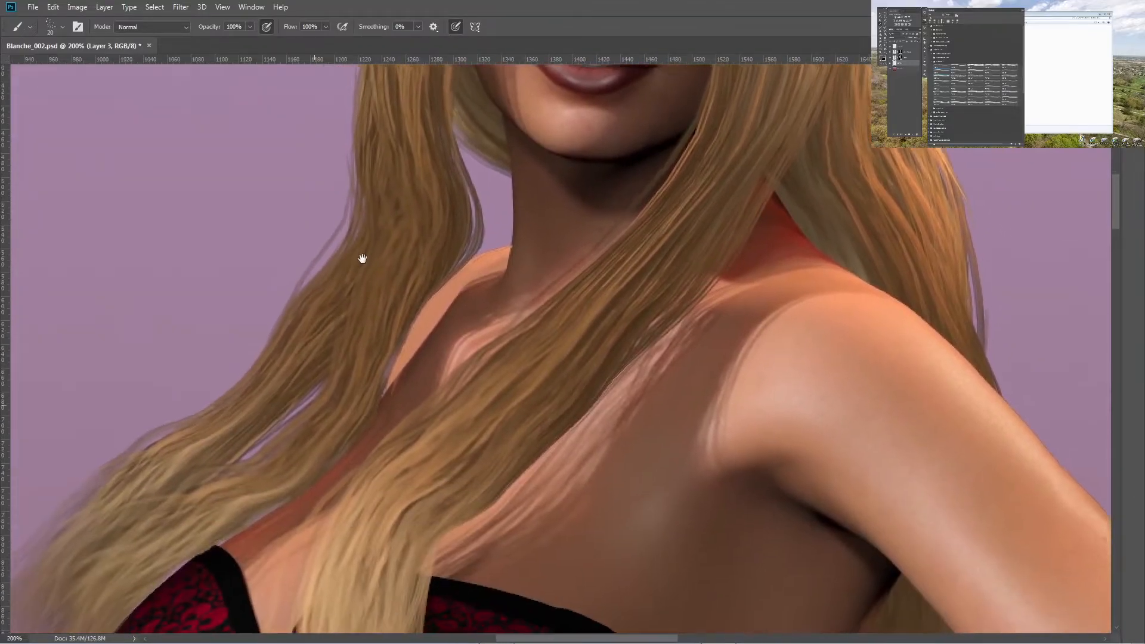
- Paint downward hair strands behind the figure to fill the background gap between the loose lock and the neck
left_click(578, 411)
left_click_drag(479, 193, 485, 236)
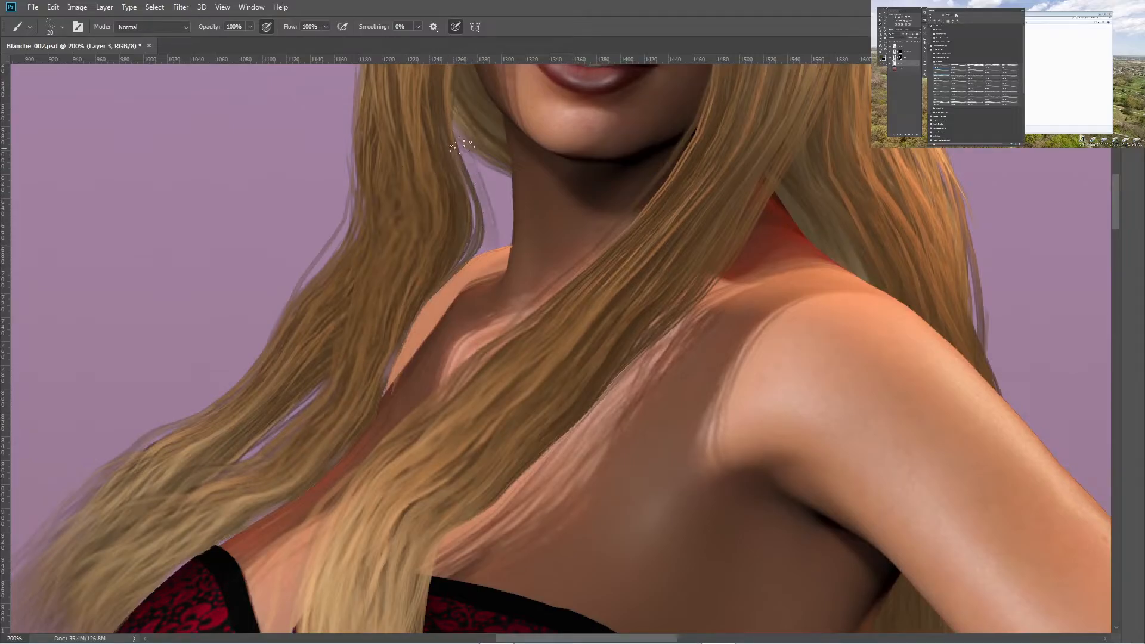
left_click_drag(479, 171, 481, 235)
mouse_move(469, 171)
left_mouse_down()
mouse_move(463, 263)
mouse_move(480, 198)
mouse_move(457, 156)
mouse_move(460, 262)
left_mouse_up()
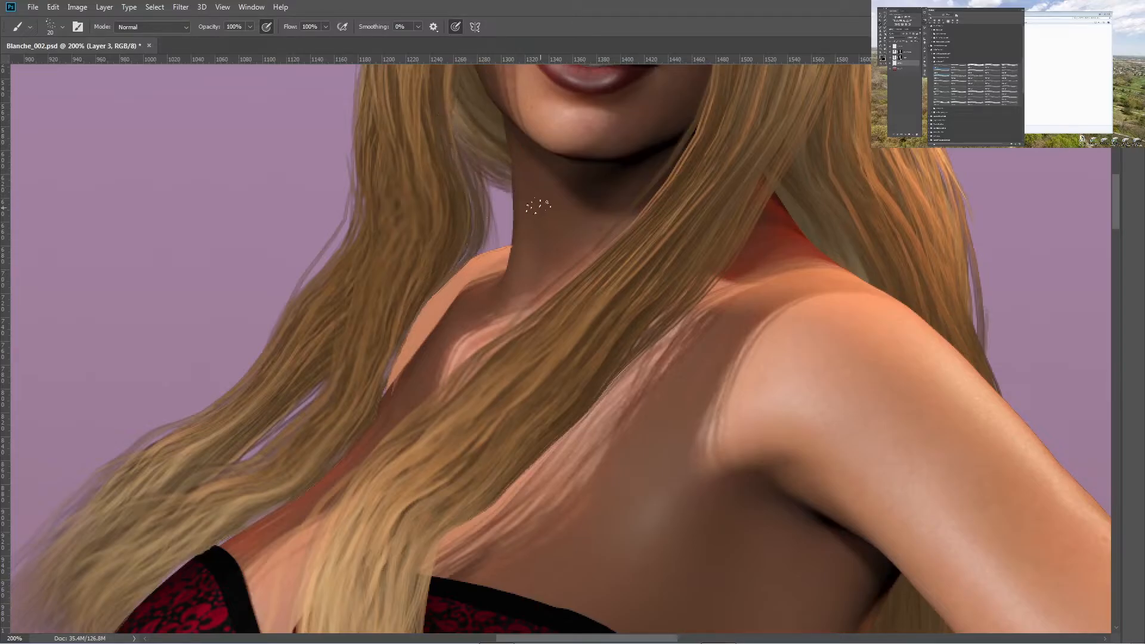
left_click_drag(487, 213, 491, 251)
mouse_move(501, 187)
left_mouse_down()
mouse_move(494, 239)
mouse_move(506, 241)
left_mouse_up()
left_click_drag(480, 168, 510, 267)
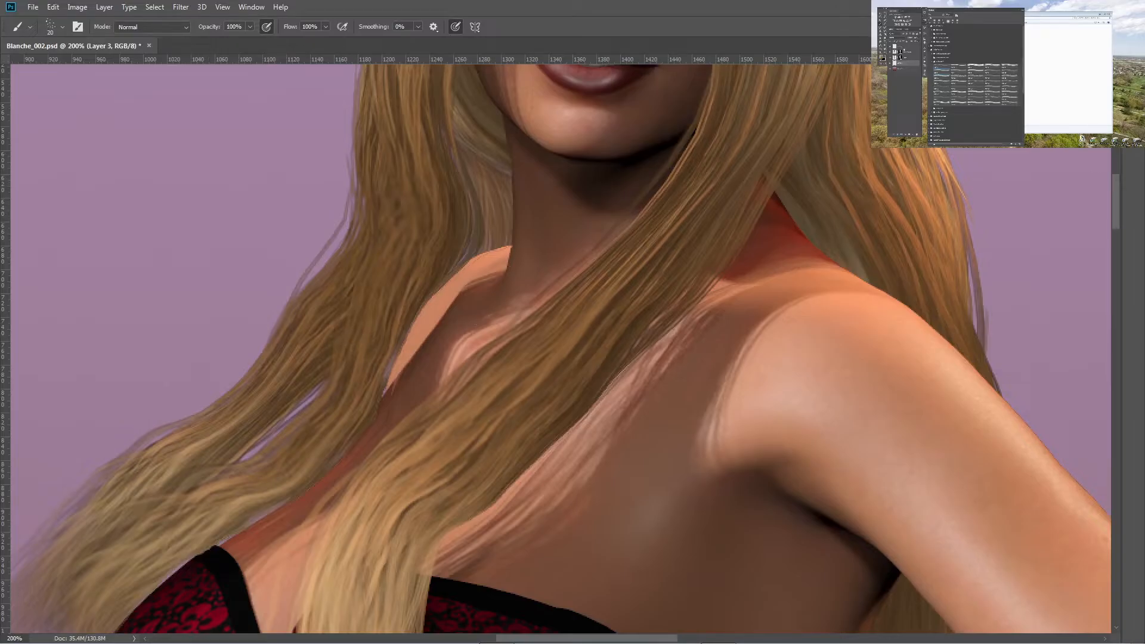
- On Layer 4, sample the hair colour and paint strands along the loose lock's inner edge where it meets the shoulder
left_click(903, 46)
left_click(453, 236, "alt")
left_click_drag(402, 342, 383, 383)
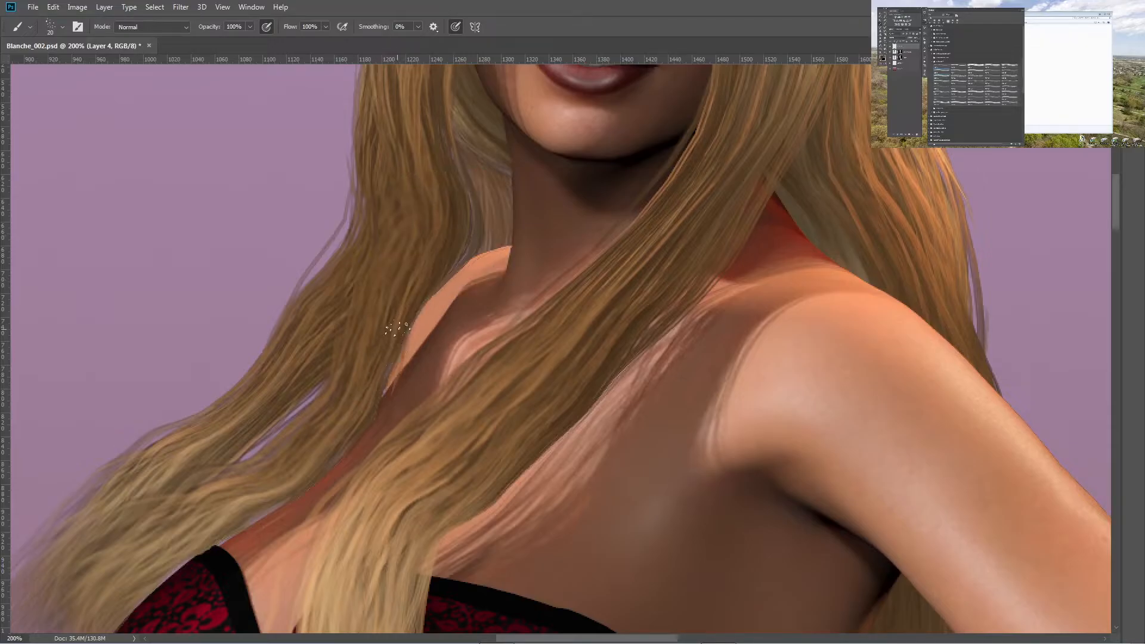
left_click_drag(404, 322, 376, 391)
left_click_drag(465, 266, 426, 305)
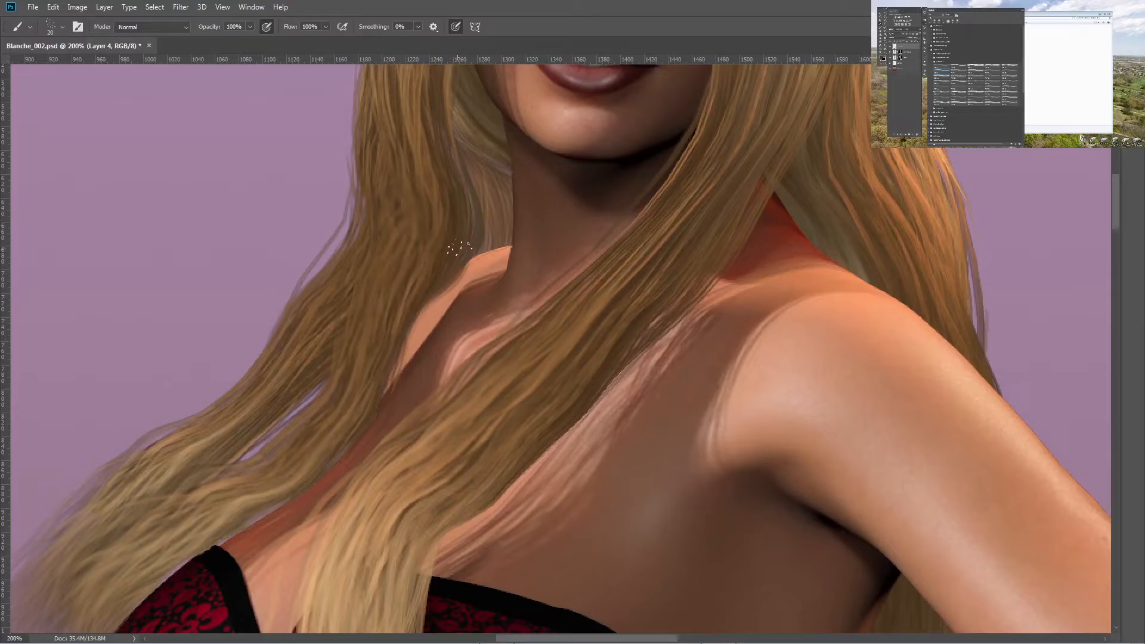
mouse_move(479, 229)
left_mouse_down()
mouse_move(418, 305)
mouse_move(424, 279)
mouse_move(473, 237)
mouse_move(472, 262)
mouse_move(297, 281)
mouse_move(445, 285)
mouse_move(412, 325)
left_mouse_up()
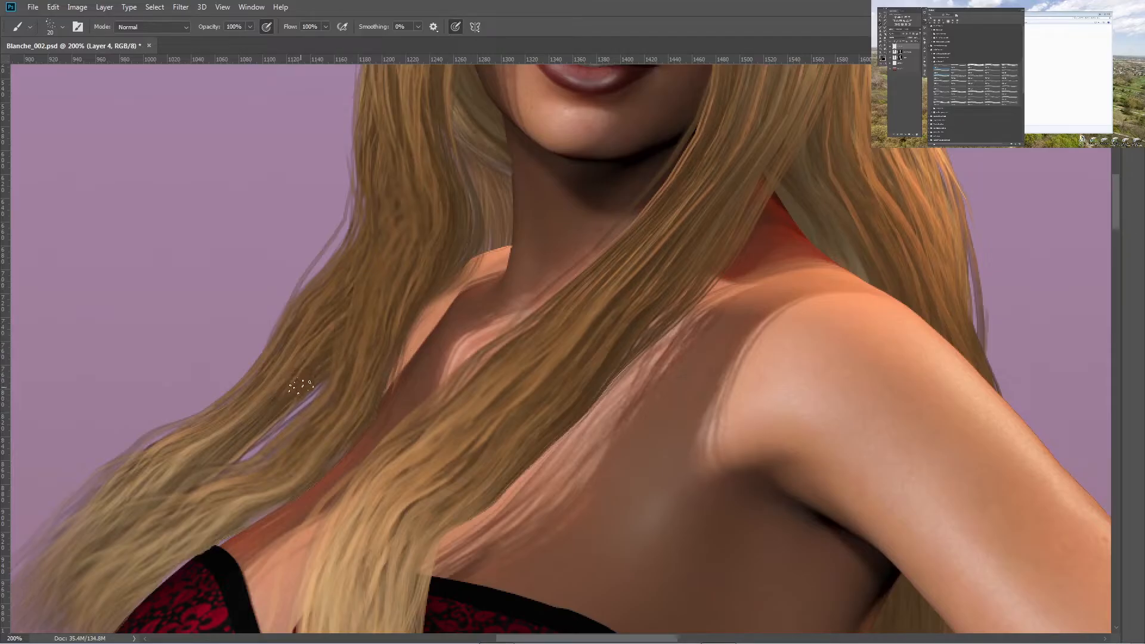
- Sample a hair tone from the loose lock and paint strands over its background gap and along its edge against the chest
left_click_drag(345, 358, 419, 232)
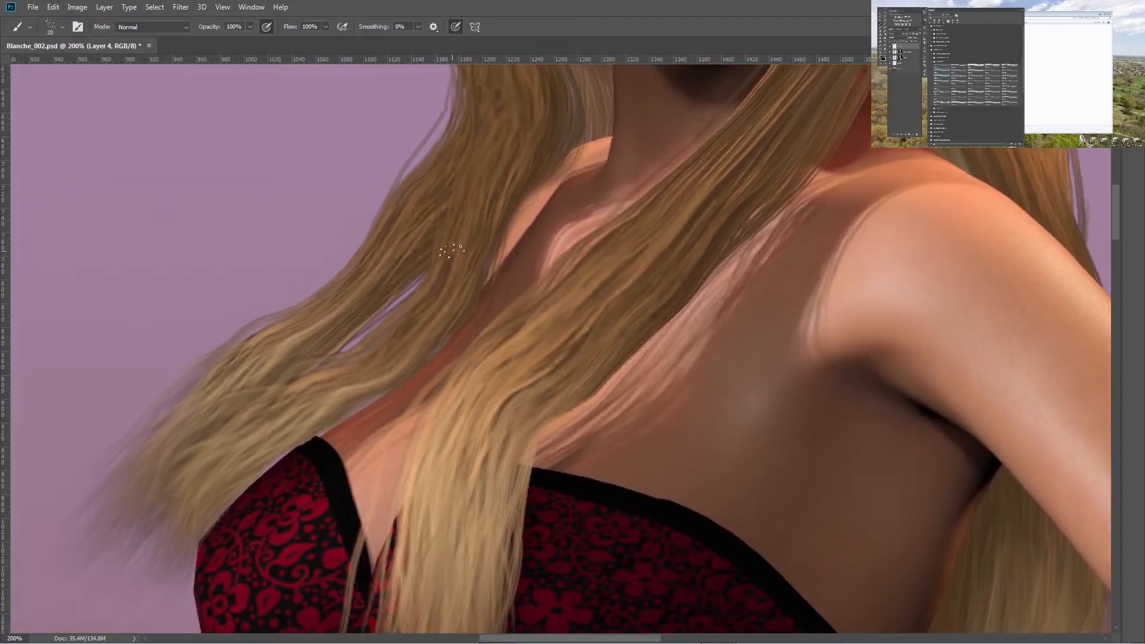
left_click(452, 251, "alt")
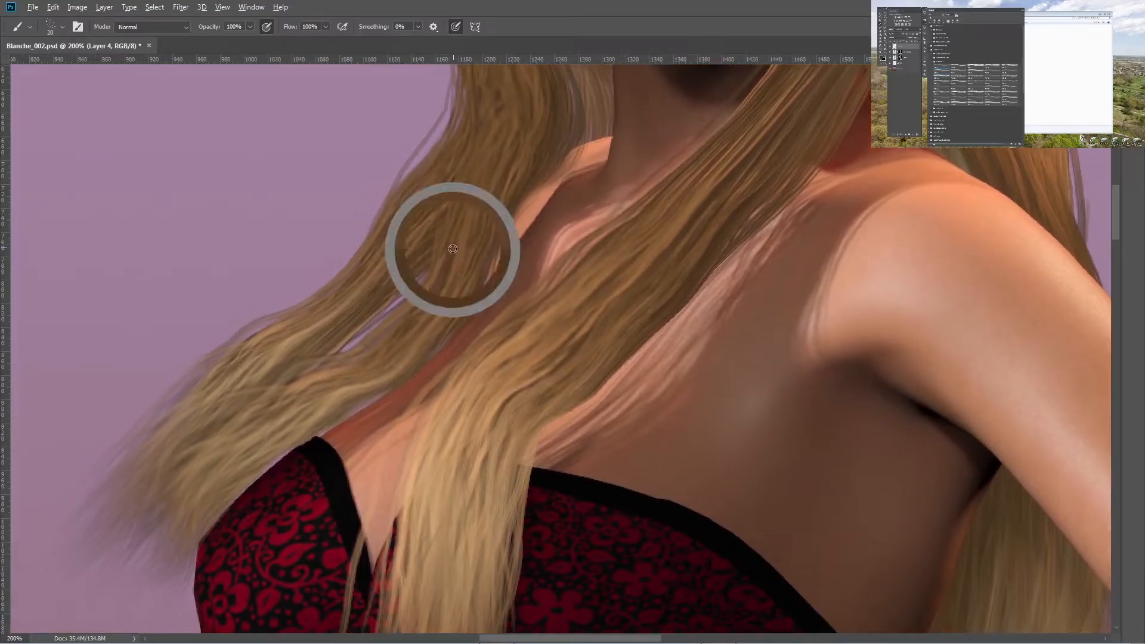
left_click_drag(415, 284, 343, 353)
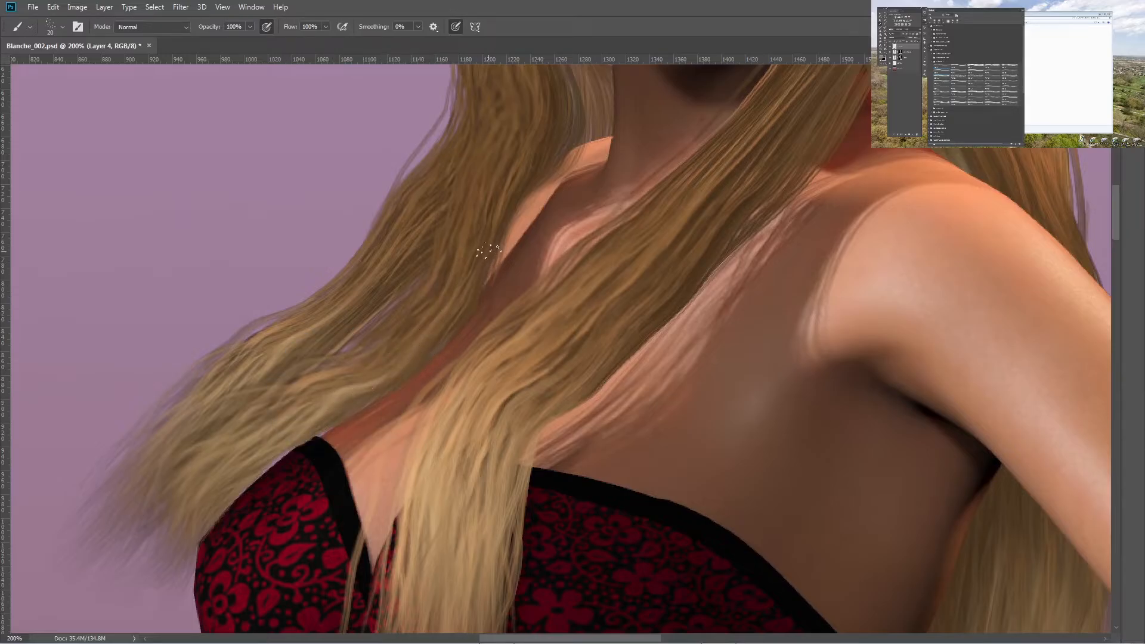
mouse_move(489, 250)
left_mouse_down()
mouse_move(397, 388)
mouse_move(377, 396)
left_mouse_up()
left_click_drag(491, 279, 329, 409)
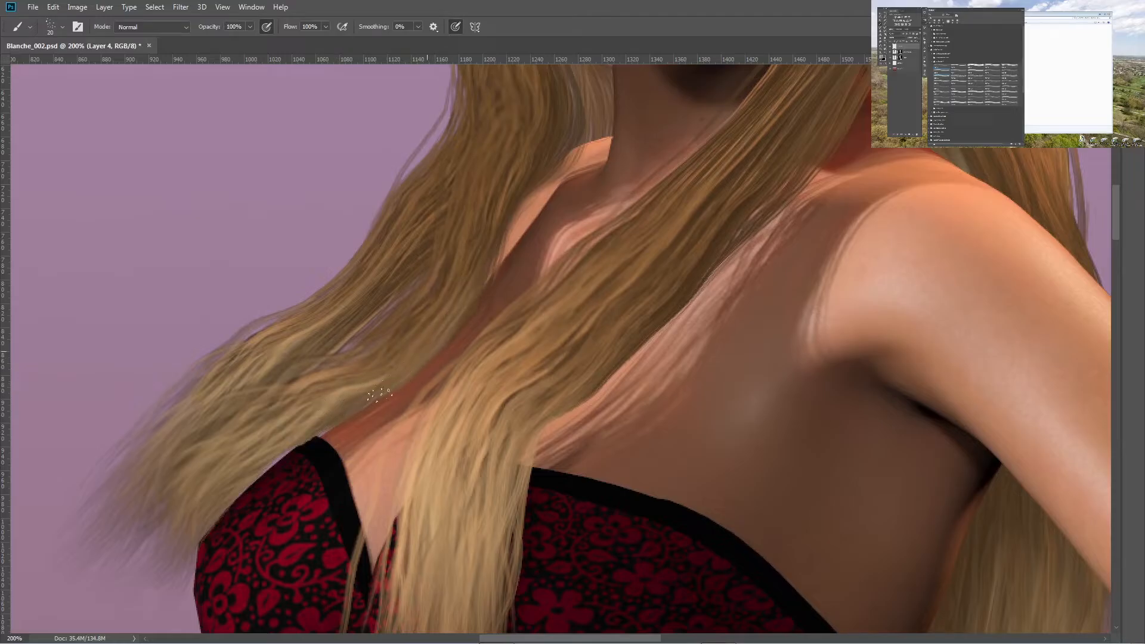
left_click_drag(494, 279, 451, 342)
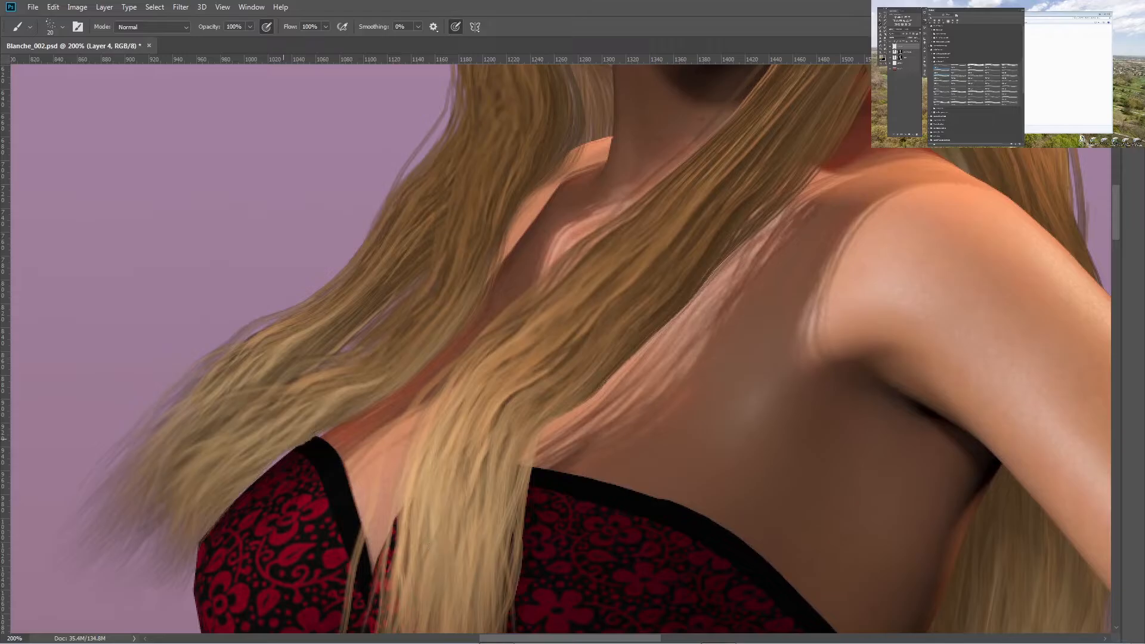
- Sample a lighter hair tone and paint strands from the loose lock's end over the bodice's upper edge
left_click(327, 406, "alt")
left_click_drag(277, 383, 399, 256)
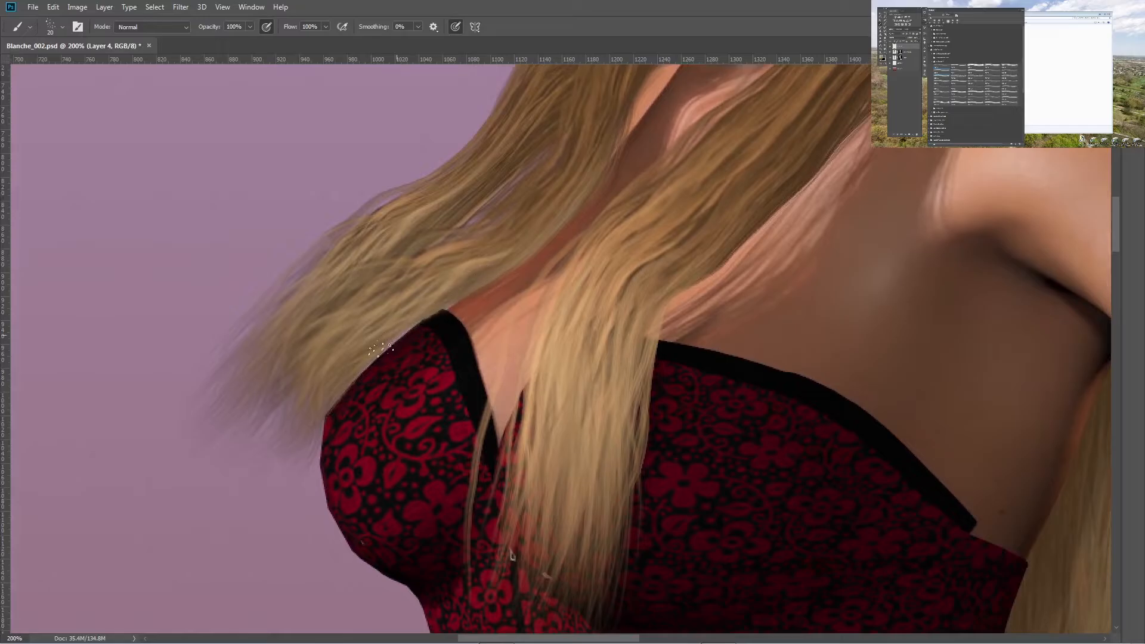
left_click_drag(418, 320, 356, 388)
left_click_drag(420, 321, 346, 399)
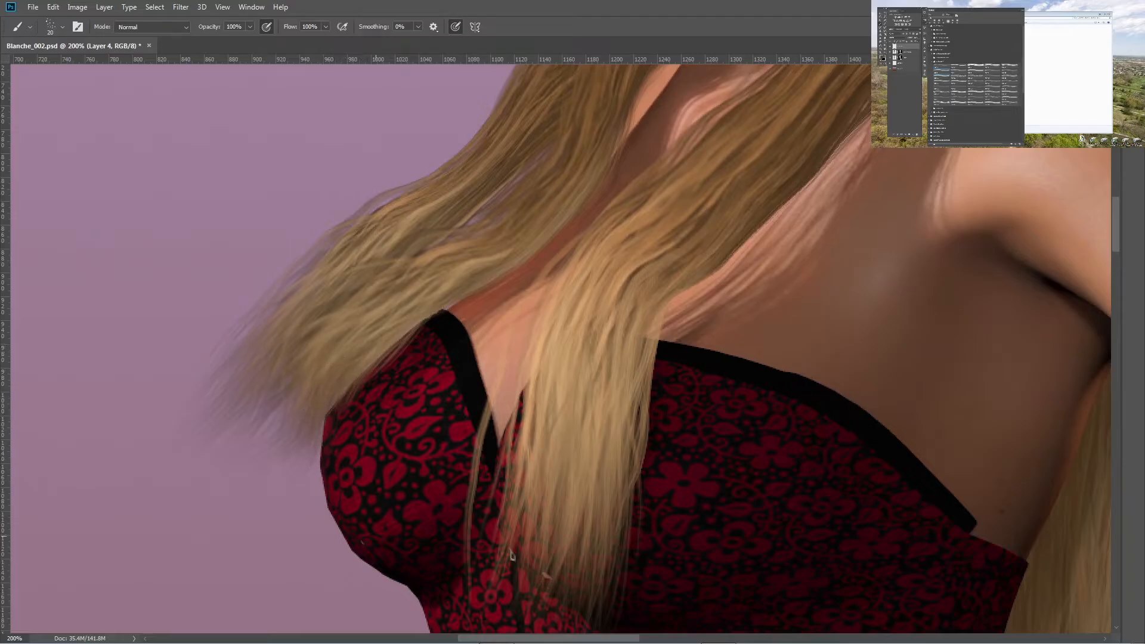
- Sample the chest's skin tone and paint over the bright rim beside the front lock's outer edge
left_click_drag(468, 286, 434, 442)
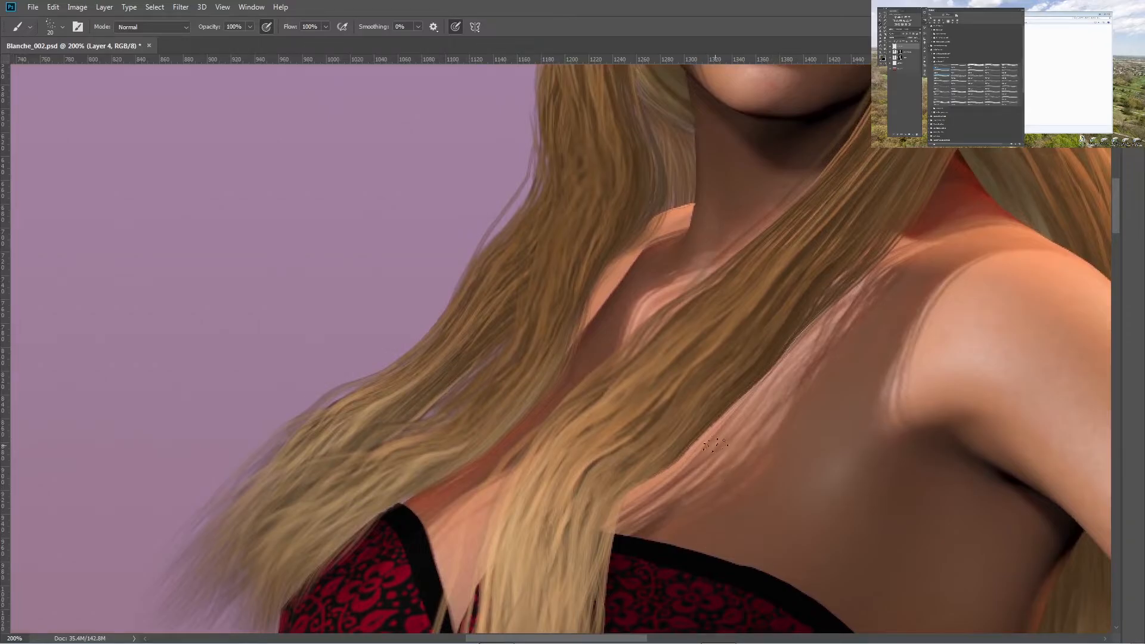
left_click(776, 466, "alt")
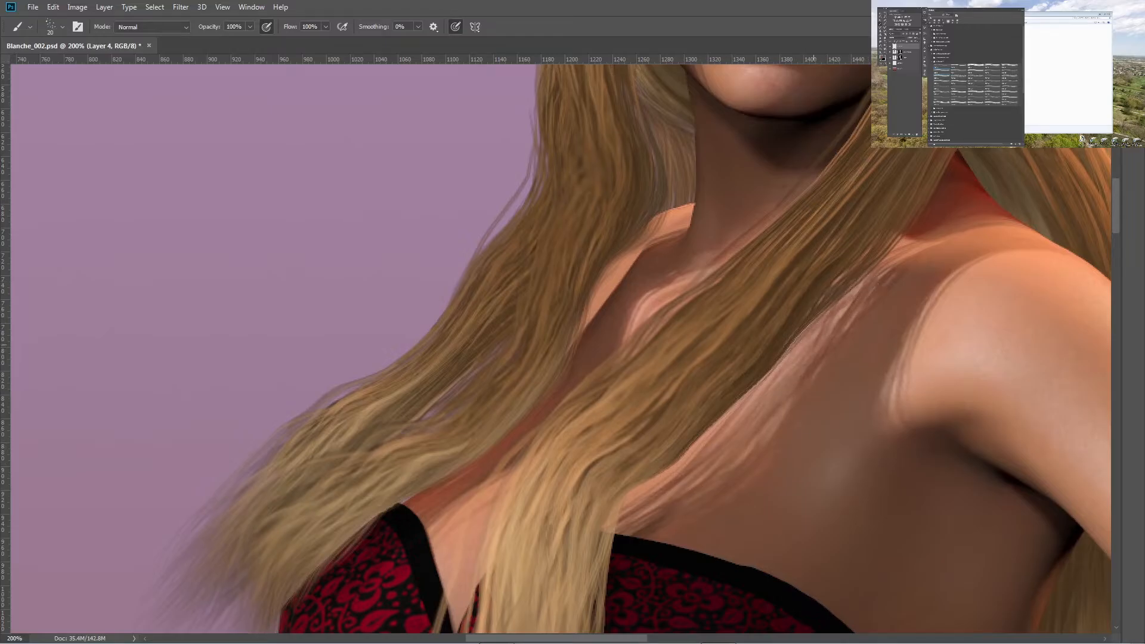
left_click_drag(817, 325, 676, 477)
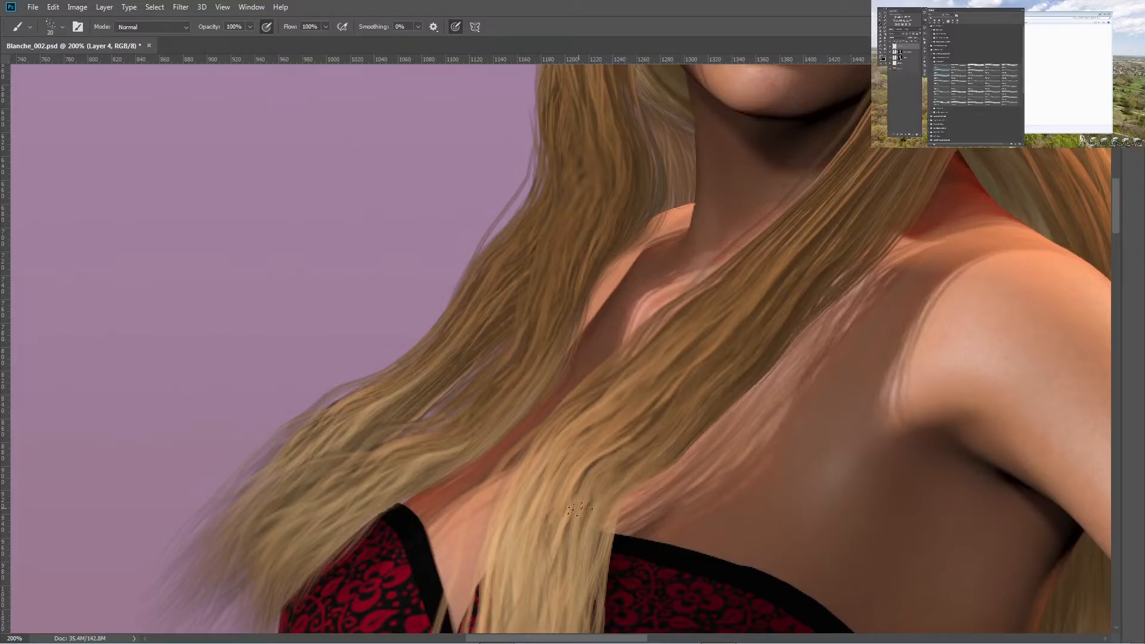
- Sample the front lock's hair colour and paint downward strands along its outer edge, from the shoulder to the bodice
left_click(756, 368, "alt")
mouse_move(797, 327)
left_mouse_down()
mouse_move(745, 400)
mouse_move(611, 525)
left_mouse_up()
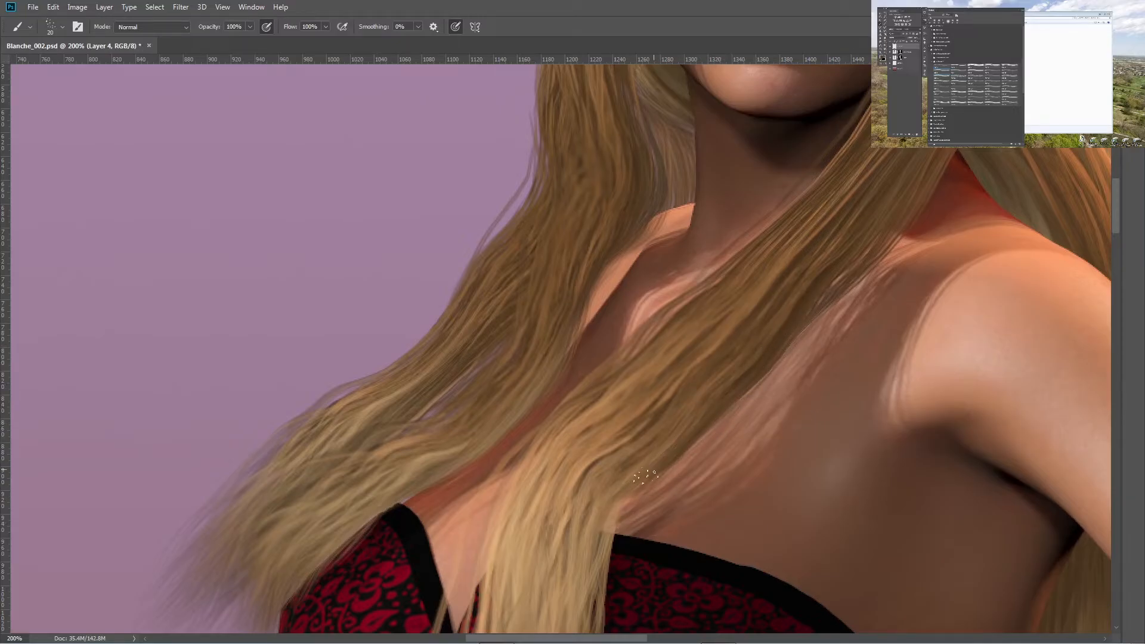
mouse_move(644, 475)
left_mouse_down()
mouse_move(617, 530)
mouse_move(614, 573)
left_mouse_up()
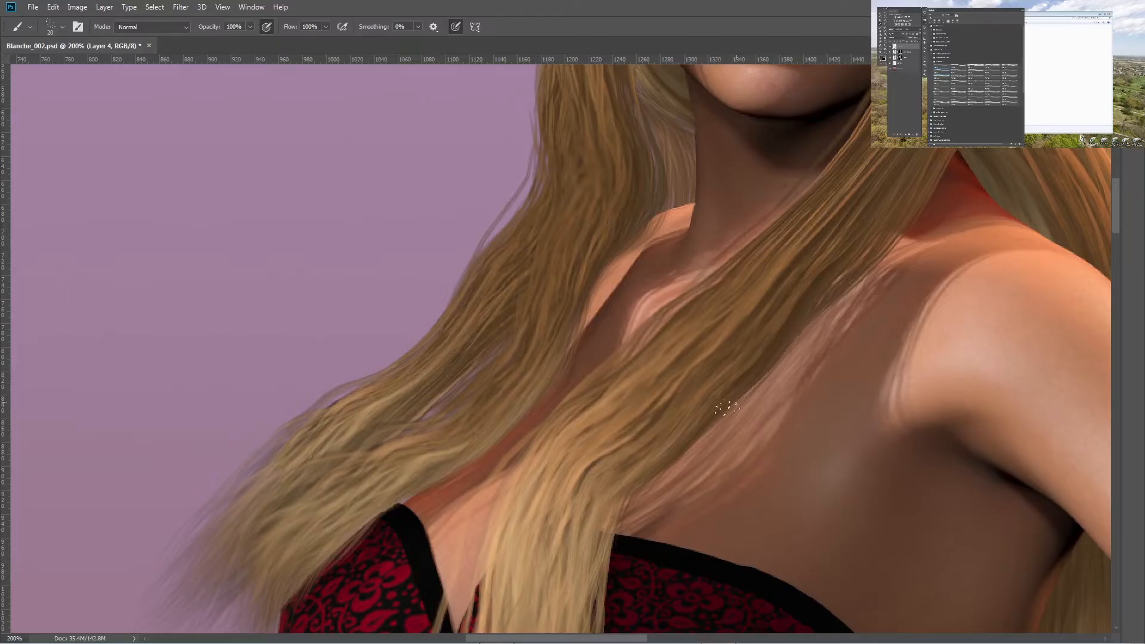
left_click_drag(688, 442, 604, 571)
left_click_drag(630, 495, 597, 630)
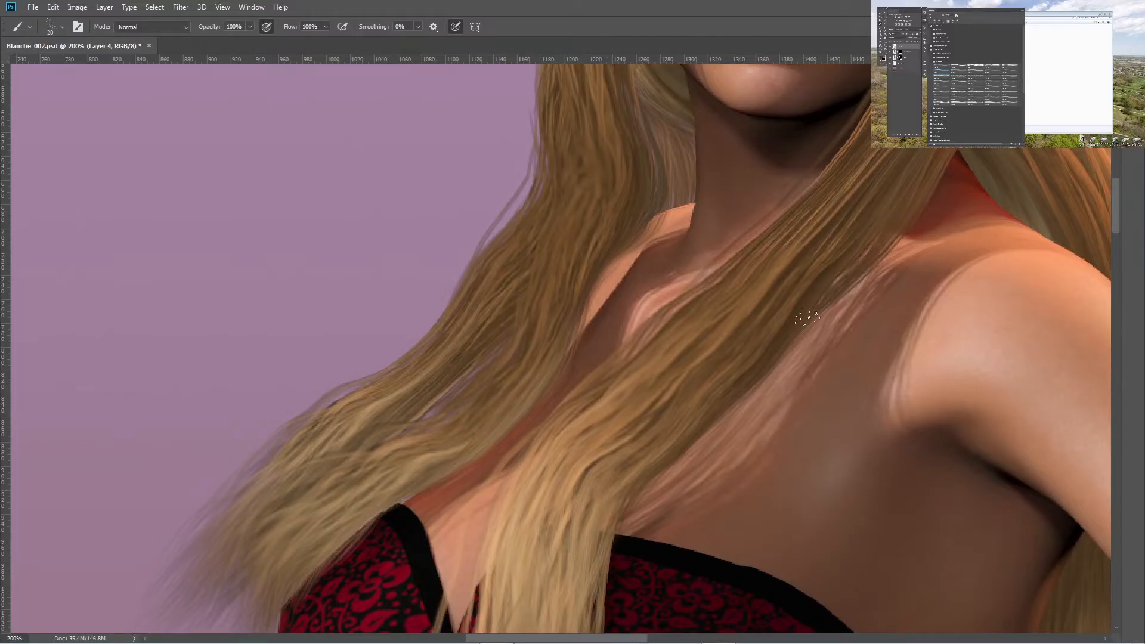
left_click_drag(868, 263, 755, 378)
- Paint long strands over the upper part of the front lock, from beside the chin down to the chest
mouse_move(455, 493)
left_mouse_down()
mouse_move(439, 340)
mouse_move(420, 314)
left_mouse_up()
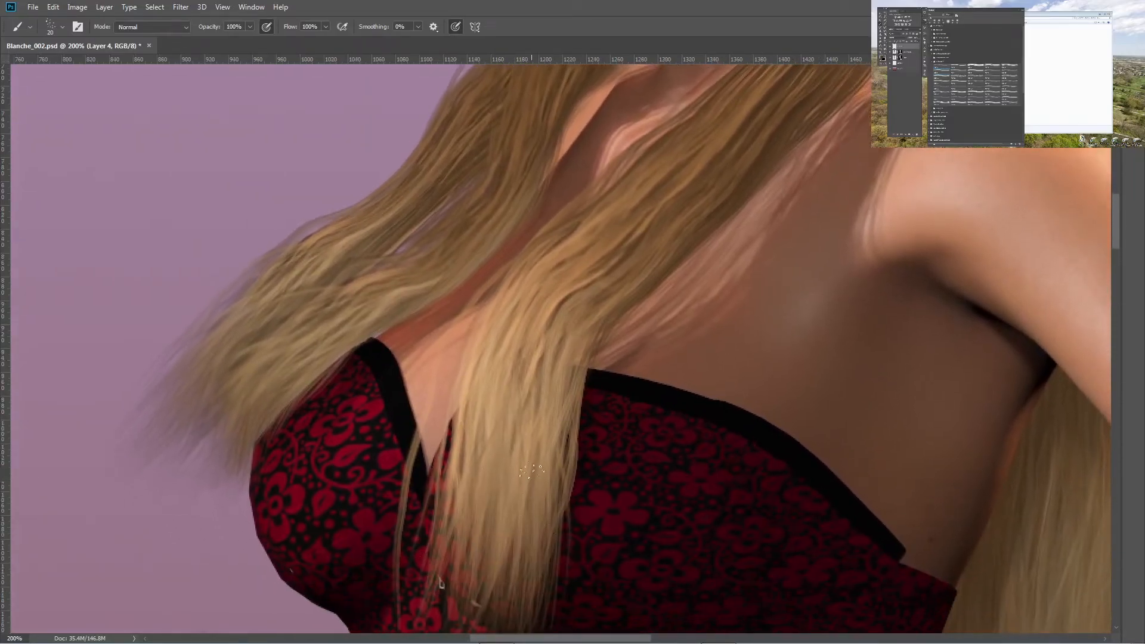
left_click_drag(613, 212, 554, 455)
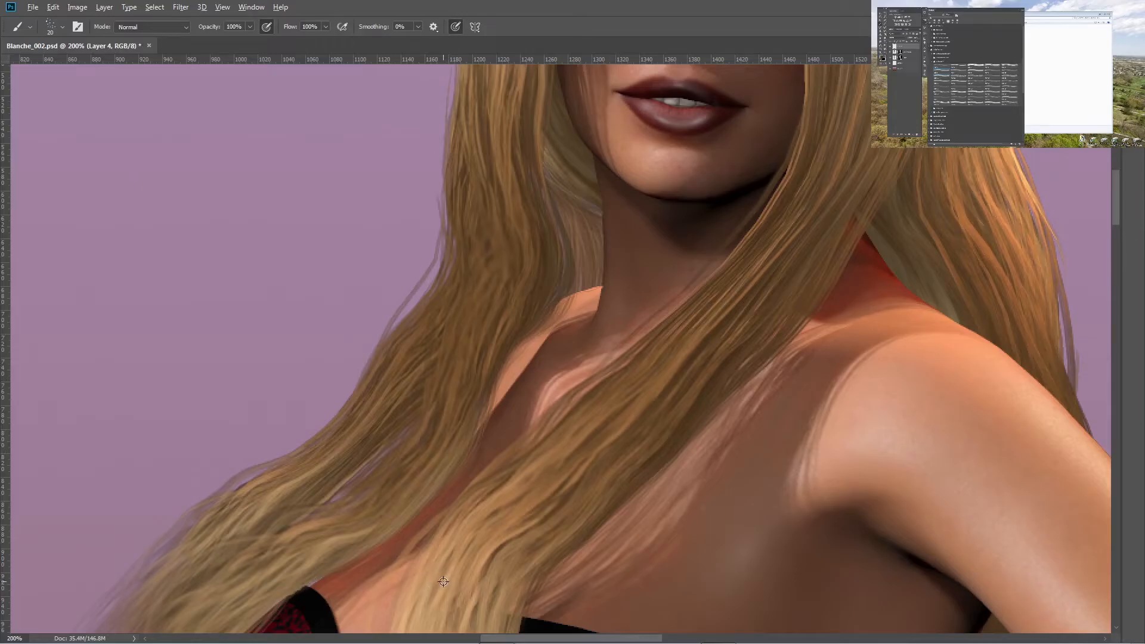
left_click_drag(838, 198, 735, 343)
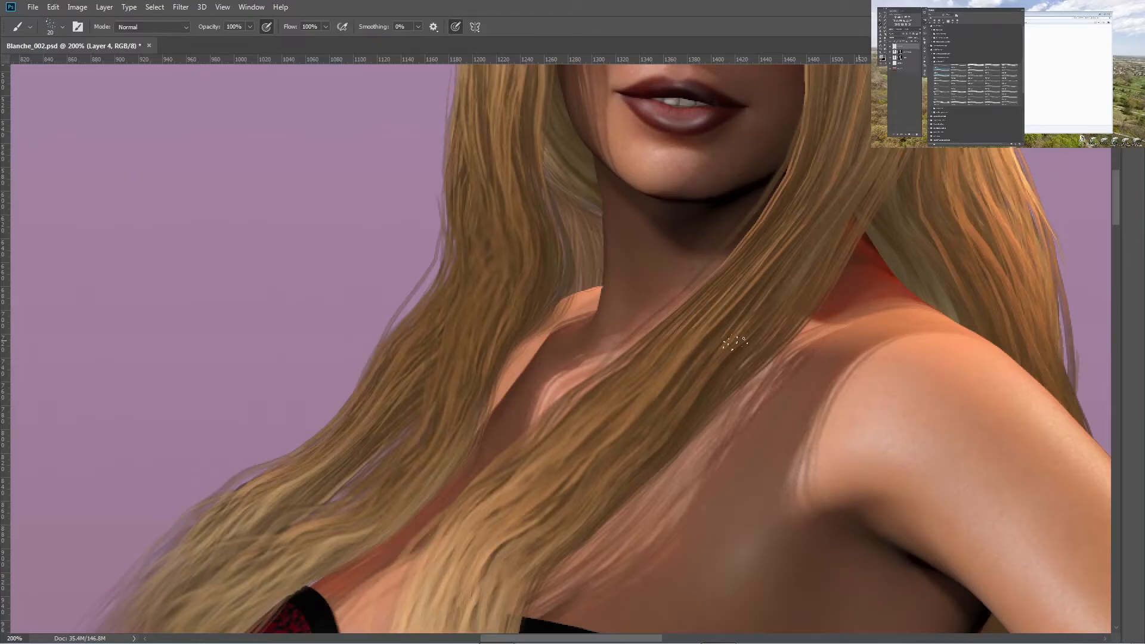
mouse_move(868, 184)
left_mouse_down()
mouse_move(811, 274)
mouse_move(692, 382)
left_mouse_up()
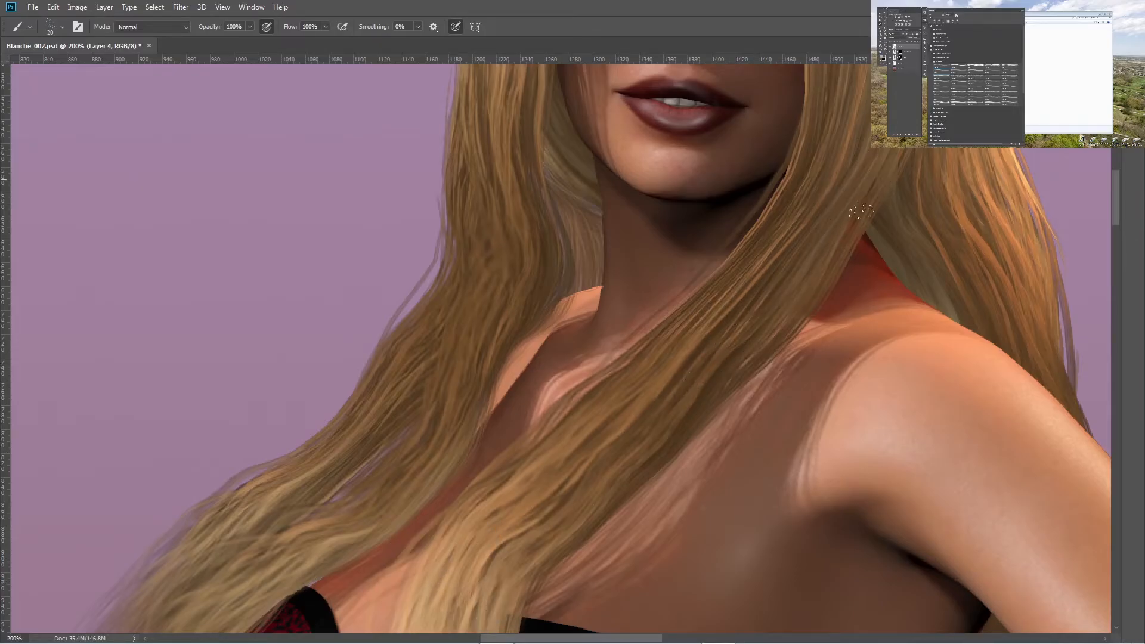
left_click_drag(862, 210, 796, 309)
left_click_drag(770, 256, 586, 498)
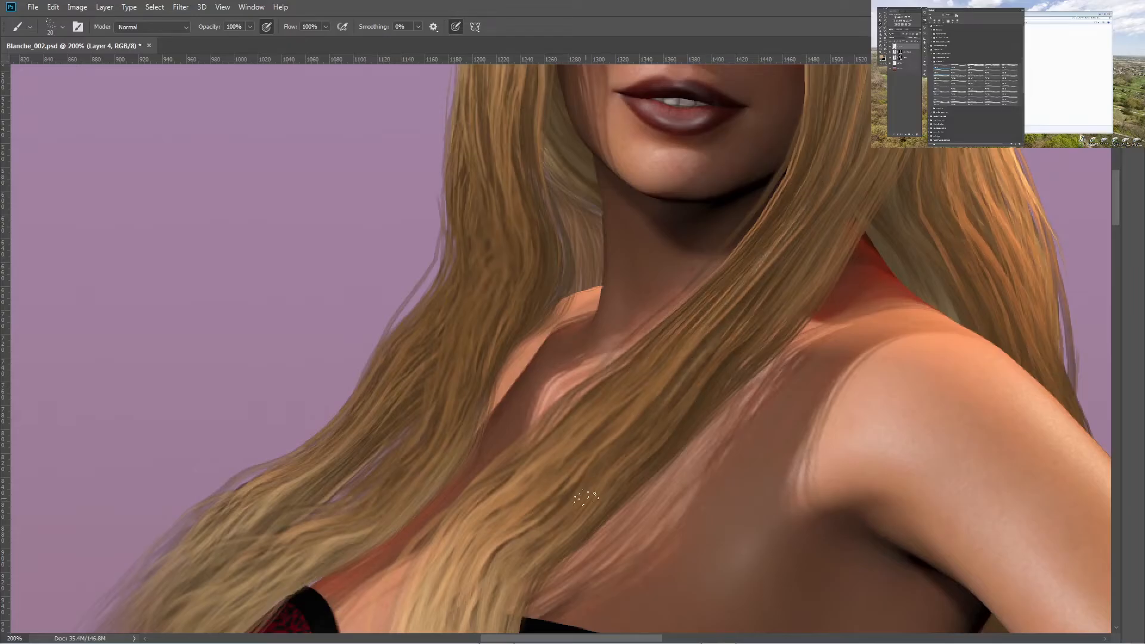
- Check the hair up to the crown and touch up the loose lock beside the shoulder with a sampled hair tone
left_click_drag(479, 247, 440, 593)
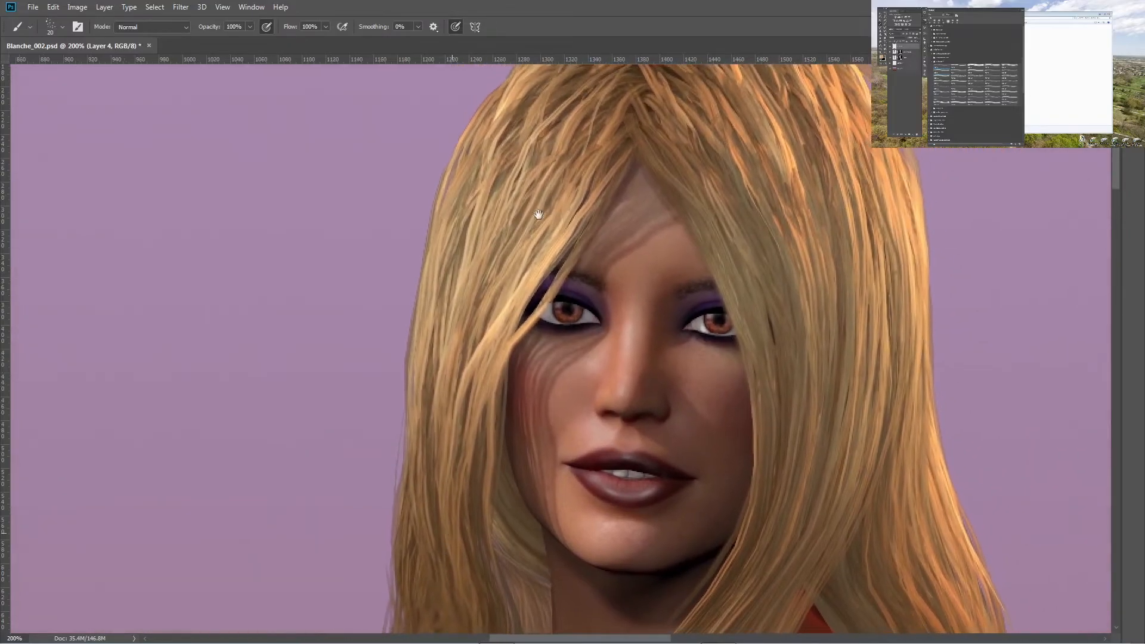
left_click_drag(538, 213, 484, 442)
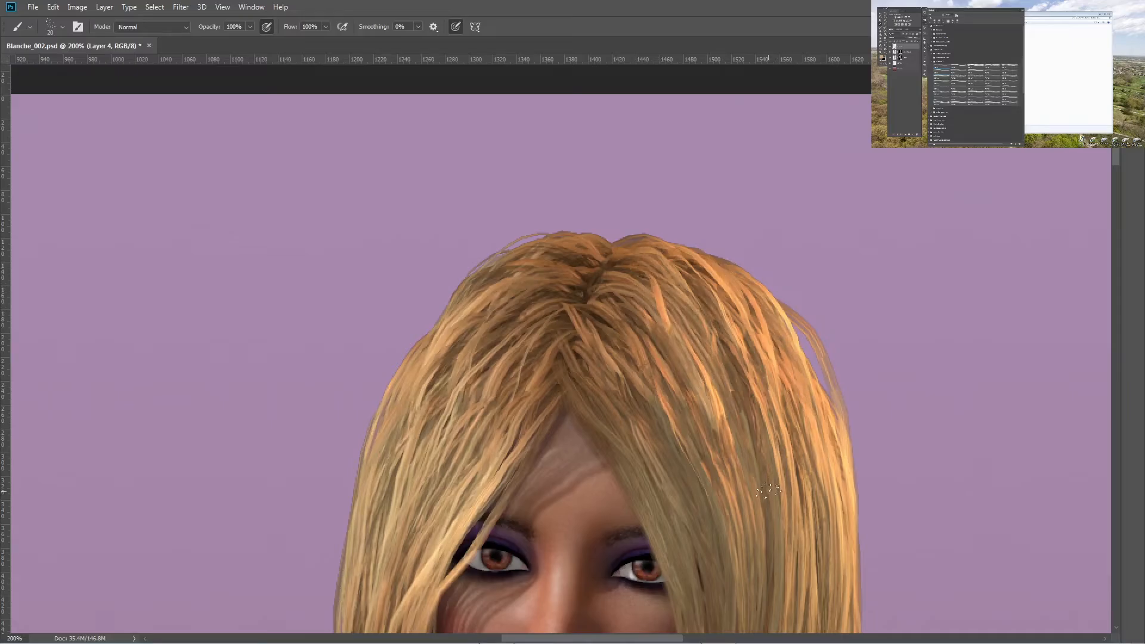
left_click_drag(422, 439, 503, 161)
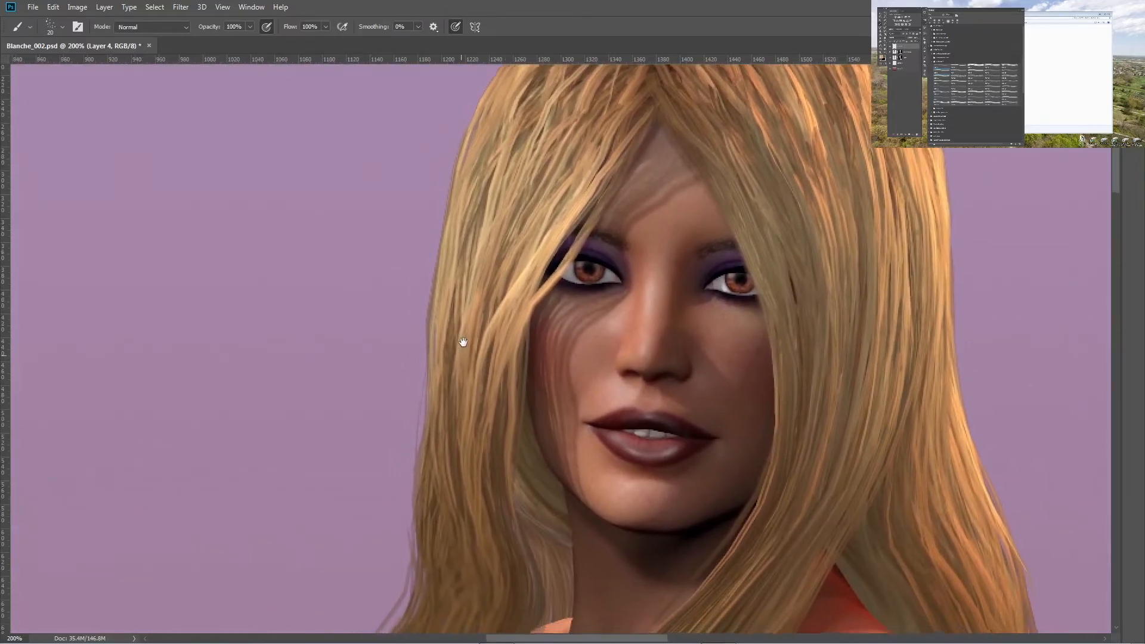
left_click_drag(463, 342, 464, 240)
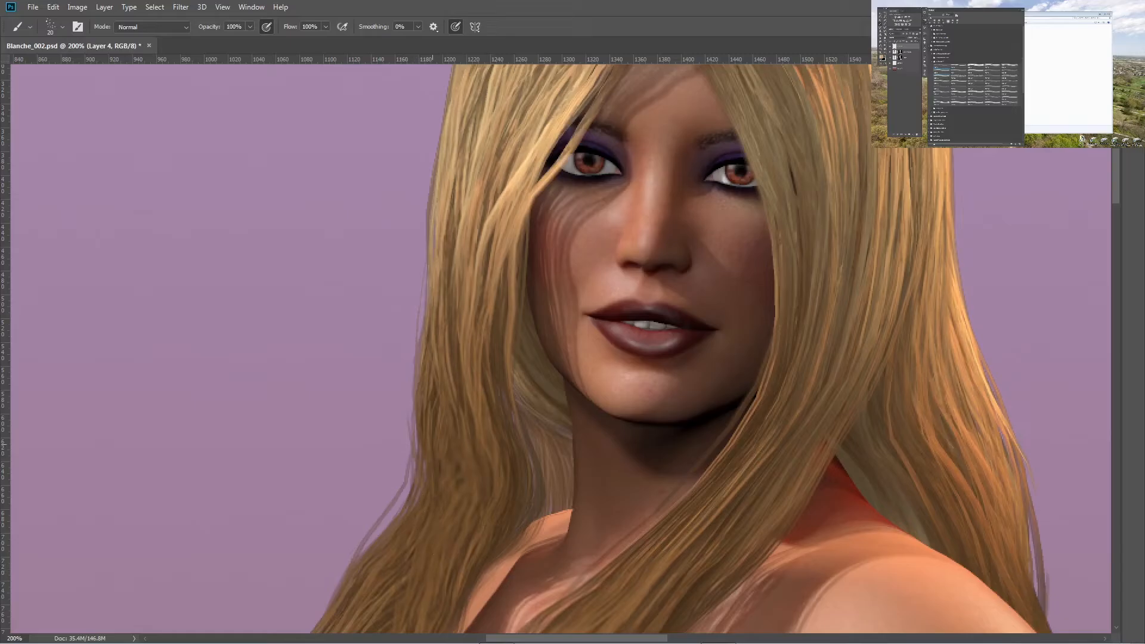
left_click_drag(471, 463, 373, 352)
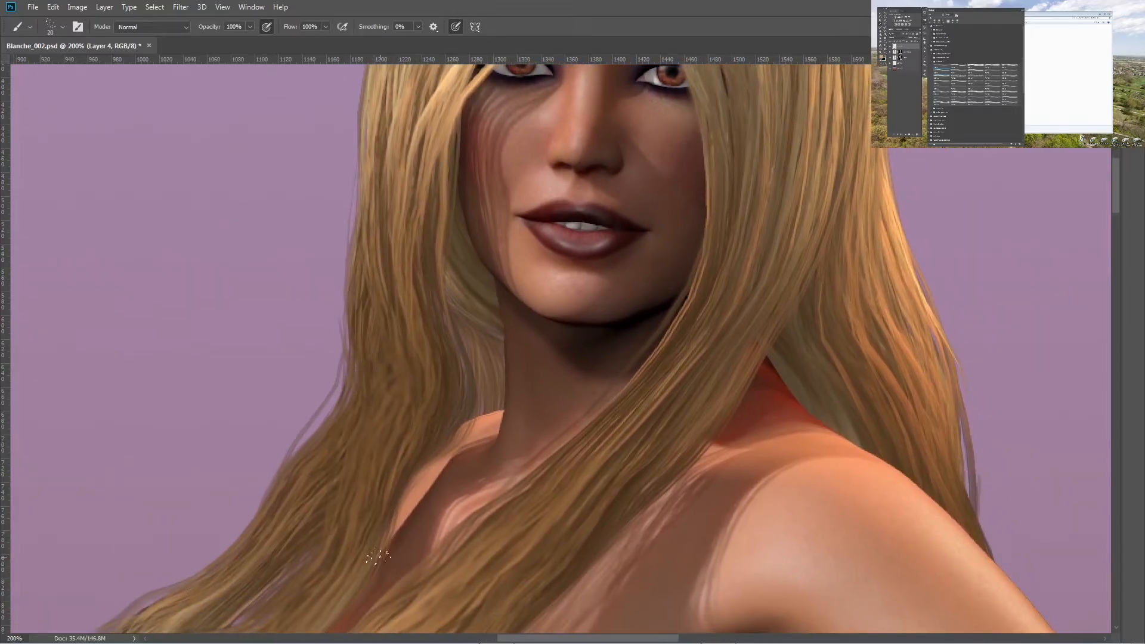
left_click(404, 481, "alt")
left_click_drag(426, 469, 420, 474)
- Sample a lighter hair tone and paint broader strands down the loose lock from cheek to chest with a size 25 brush
left_click_drag(345, 468, 442, 345)
left_click_drag(418, 435, 542, 294)
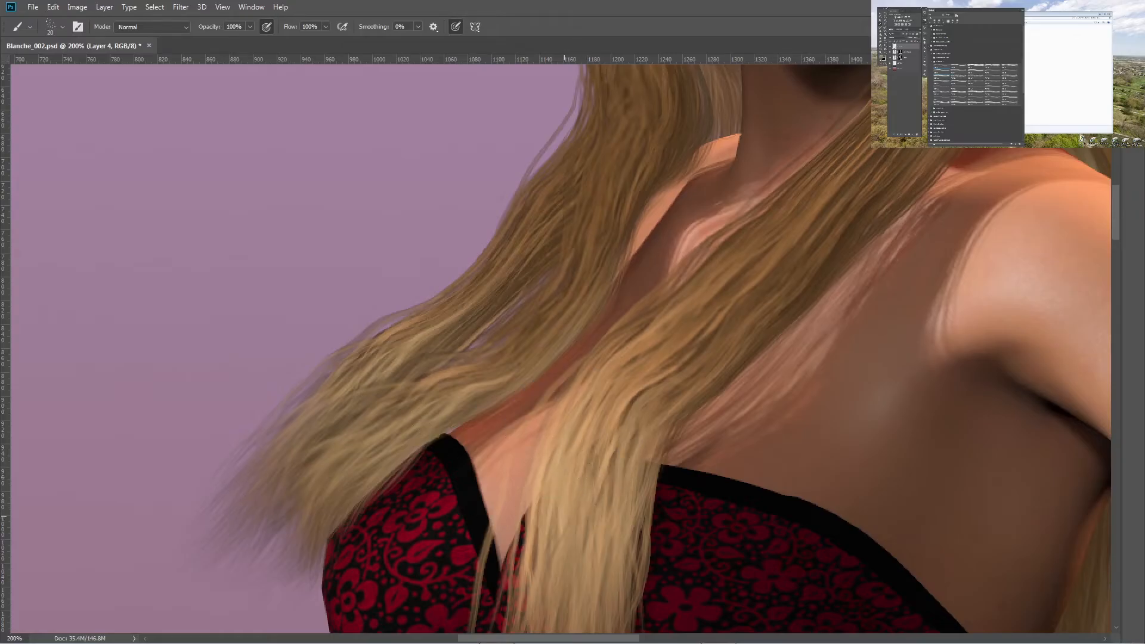
left_click(564, 502, "alt")
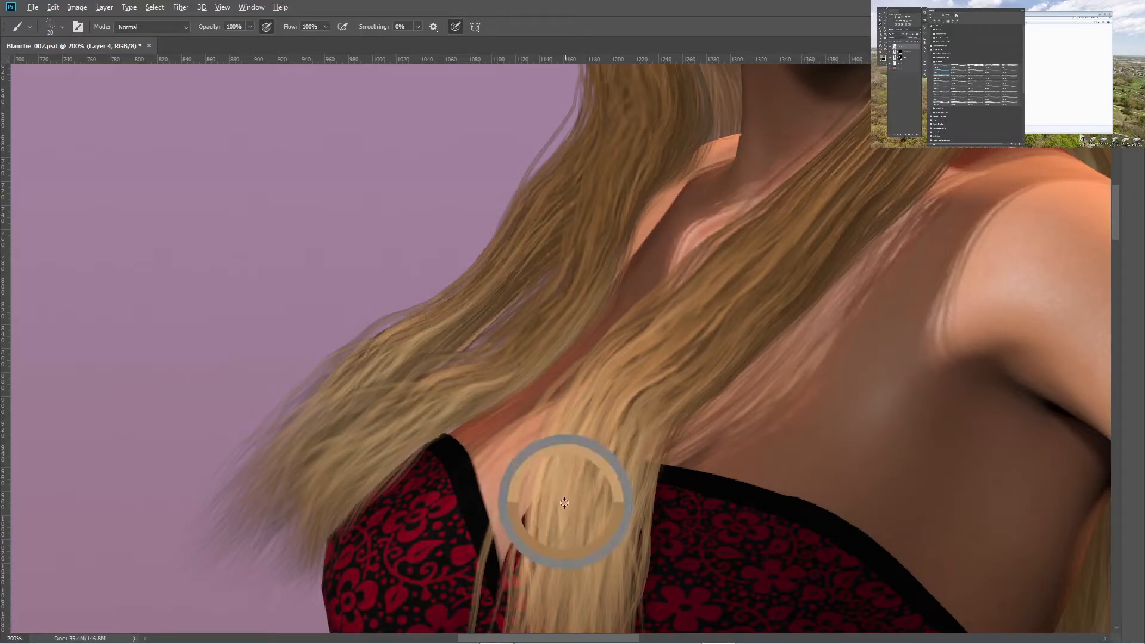
key("ctrl+minus")
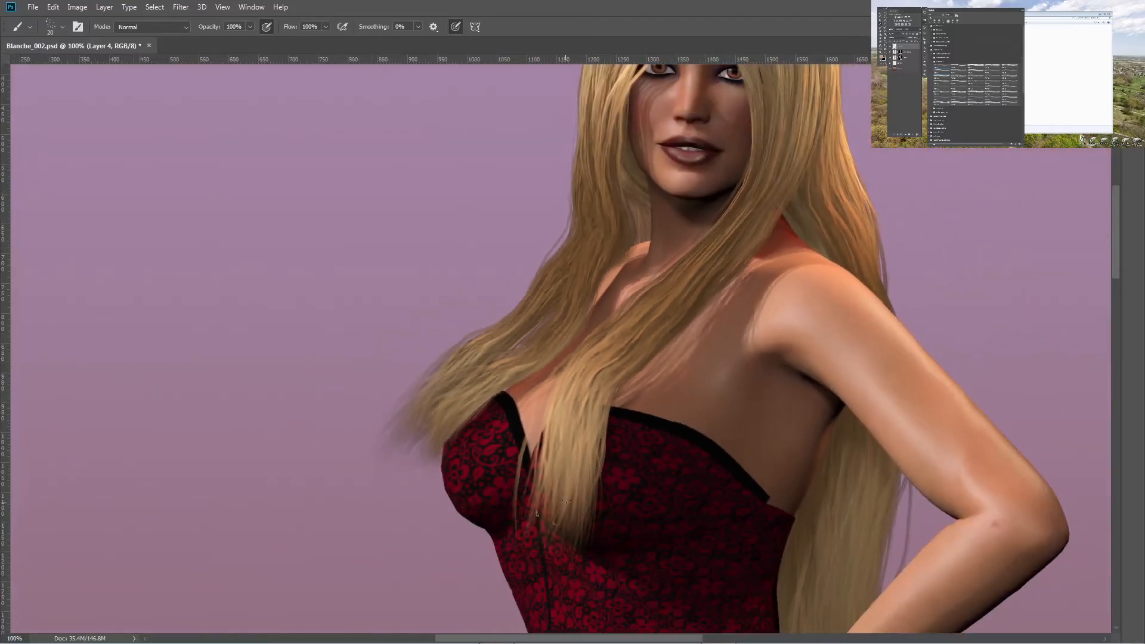
left_click_drag(582, 222, 583, 459)
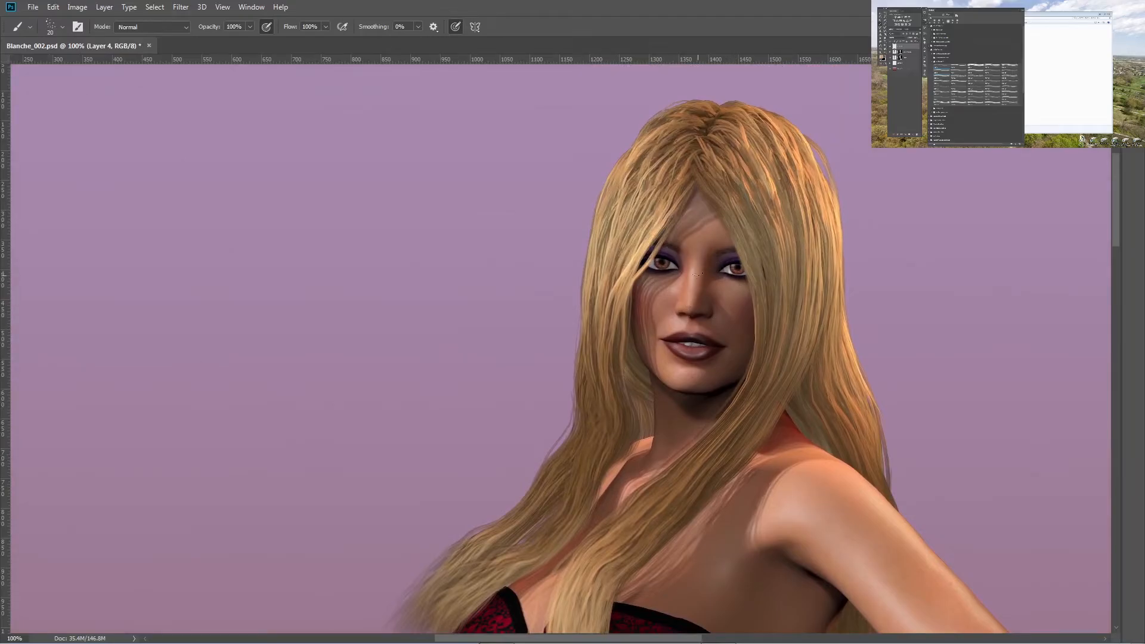
left_click(639, 253, "alt")
key("bracketright")
mouse_move(590, 326)
left_mouse_down()
mouse_move(583, 438)
mouse_move(541, 484)
left_mouse_up()
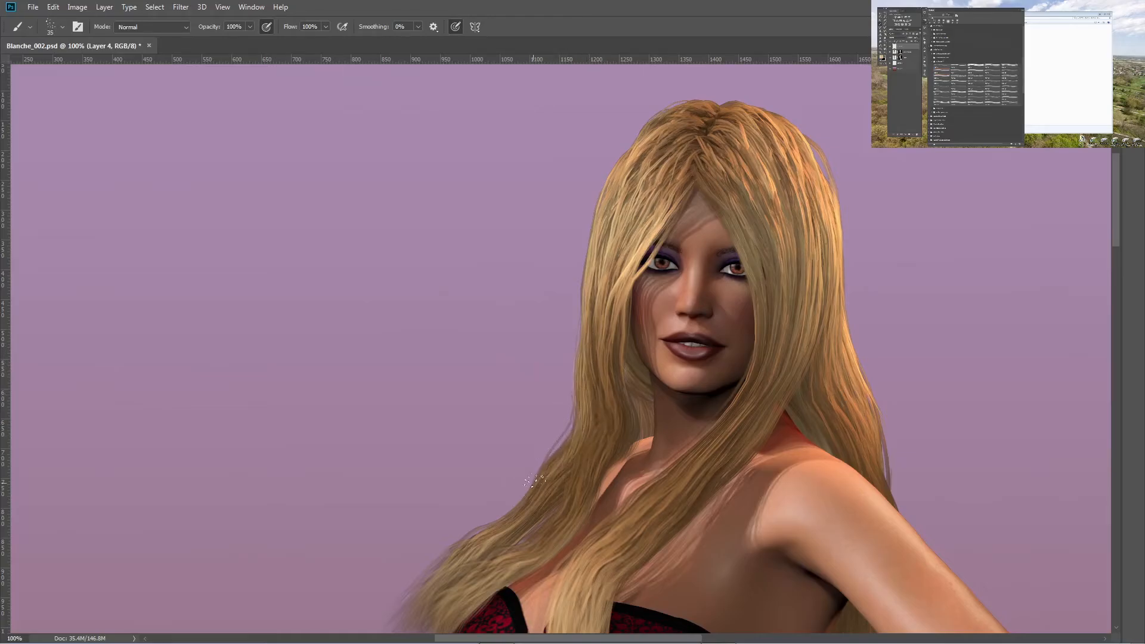
left_click_drag(567, 445, 524, 506)
left_click_drag(597, 436, 572, 500)
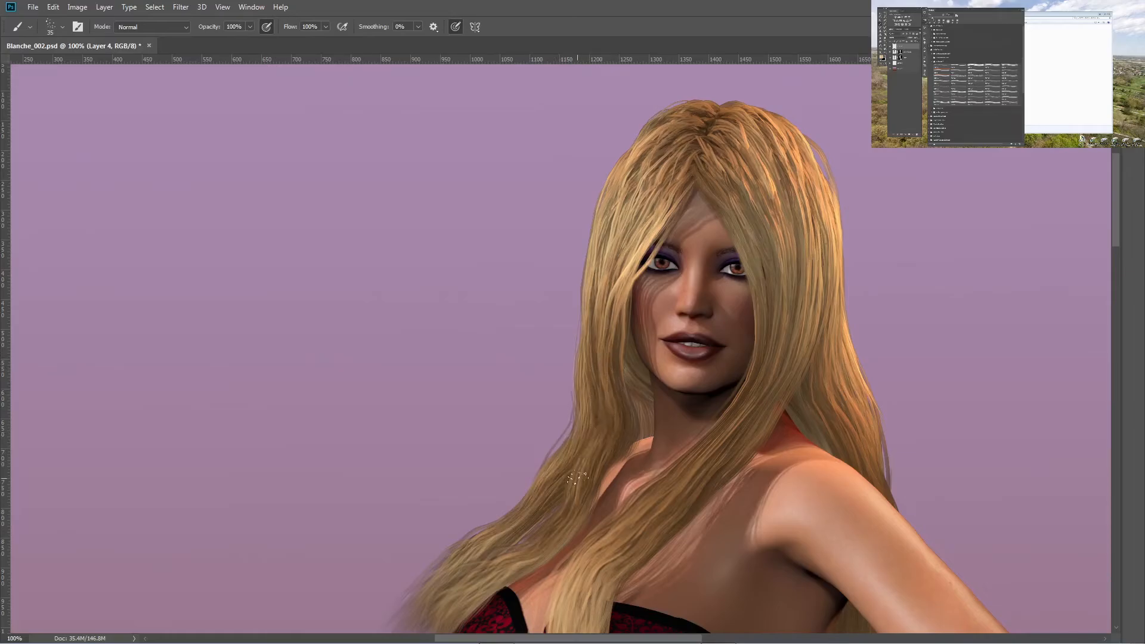
left_click_drag(597, 416, 595, 438)
left_click_drag(570, 493, 526, 552)
- Paint light strands over the loose lock's lower end above the bodice and down its length from the neck
left_click_drag(342, 455, 328, 328)
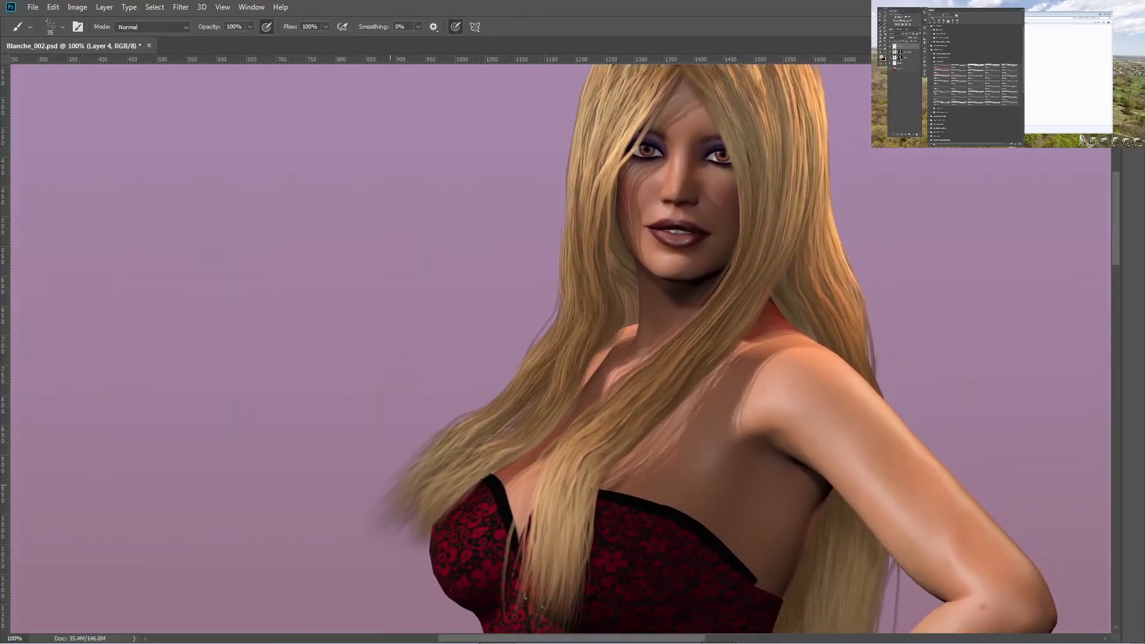
left_click_drag(486, 411, 432, 471)
mouse_move(491, 410)
left_mouse_down()
mouse_move(424, 491)
mouse_move(419, 476)
left_mouse_up()
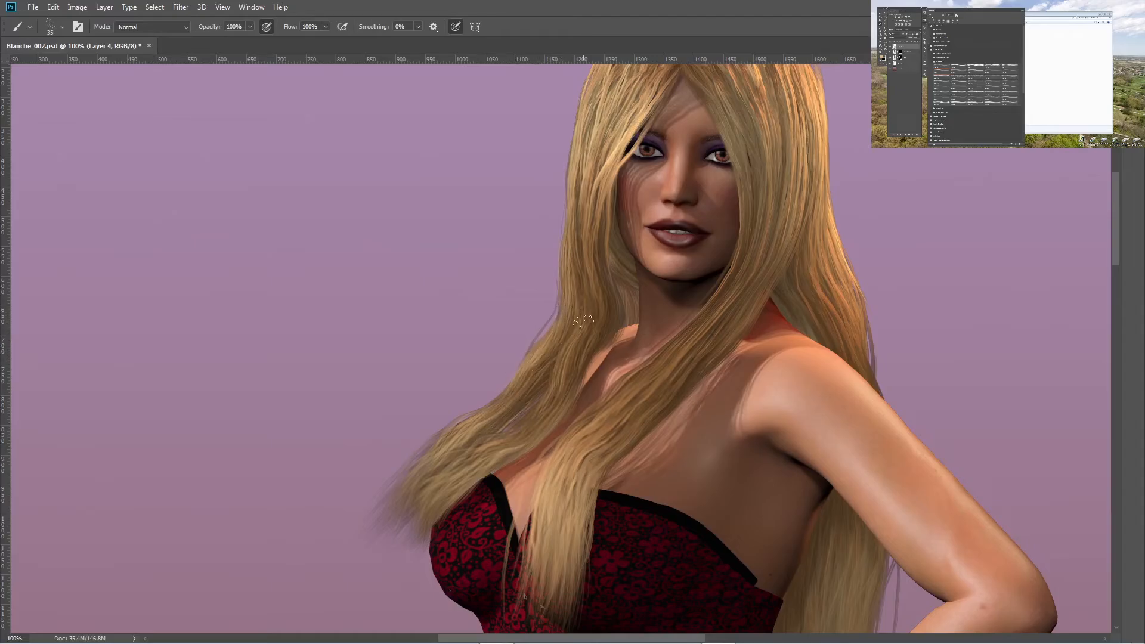
left_click_drag(582, 273, 530, 426)
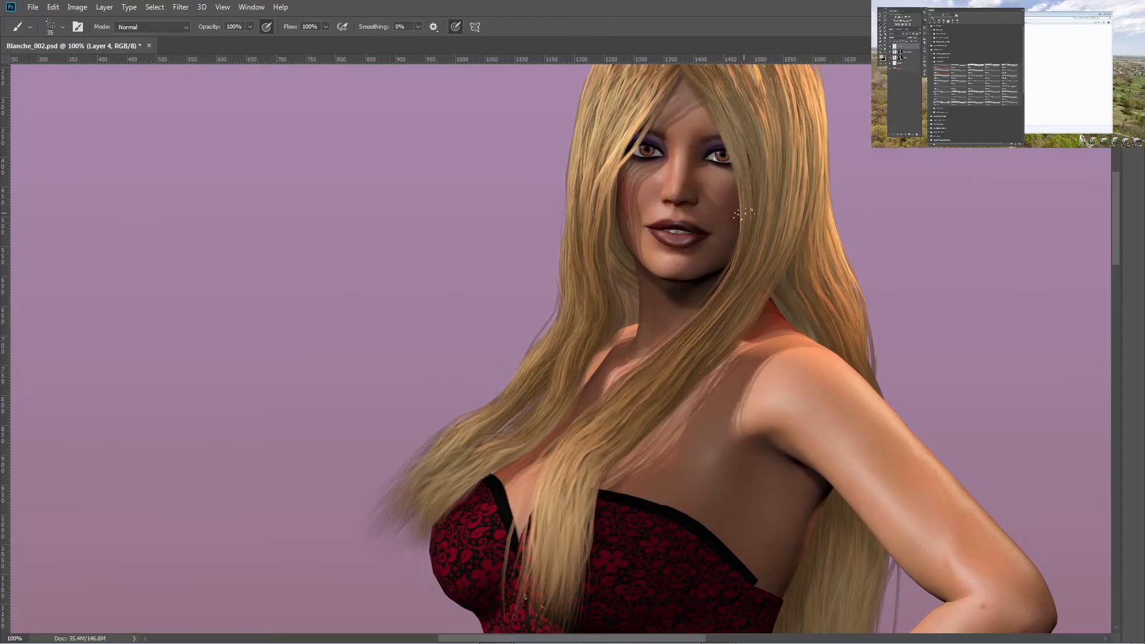
- Paint strands down the front lock from cheek to neck and over the hair falling behind the near shoulder
left_click_drag(744, 213, 713, 305)
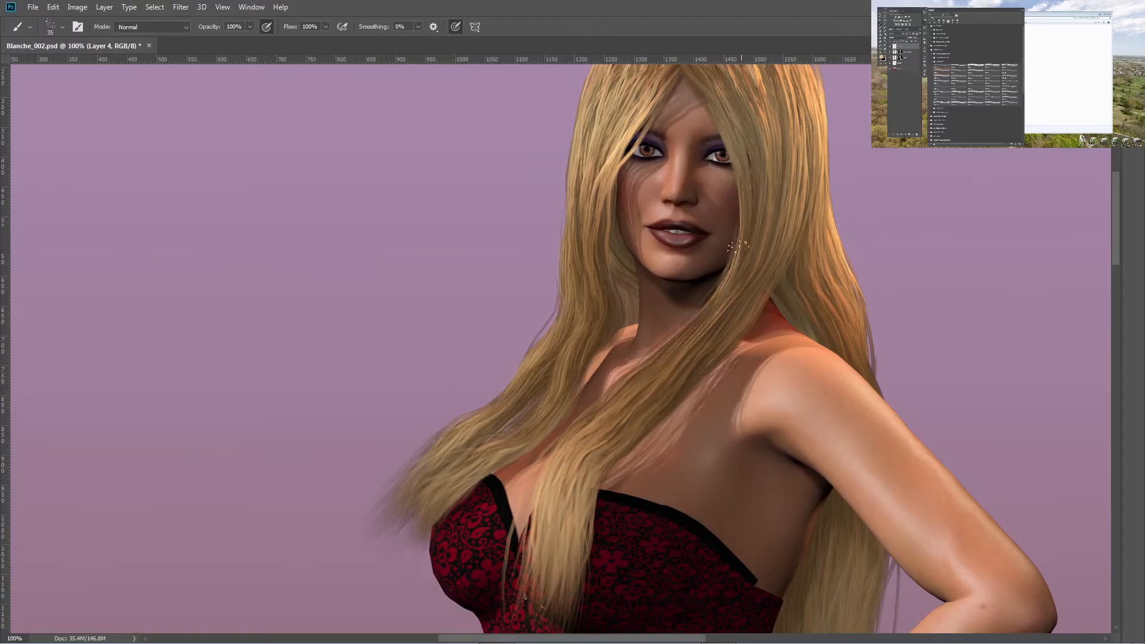
left_click_drag(738, 245, 689, 334)
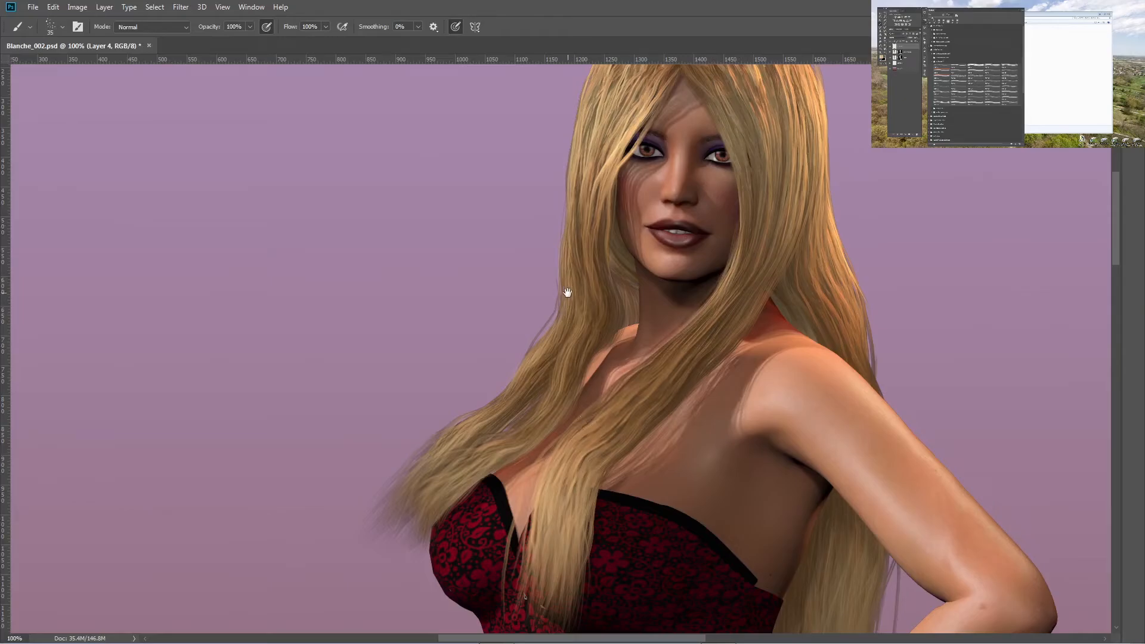
left_click_drag(567, 294, 473, 289)
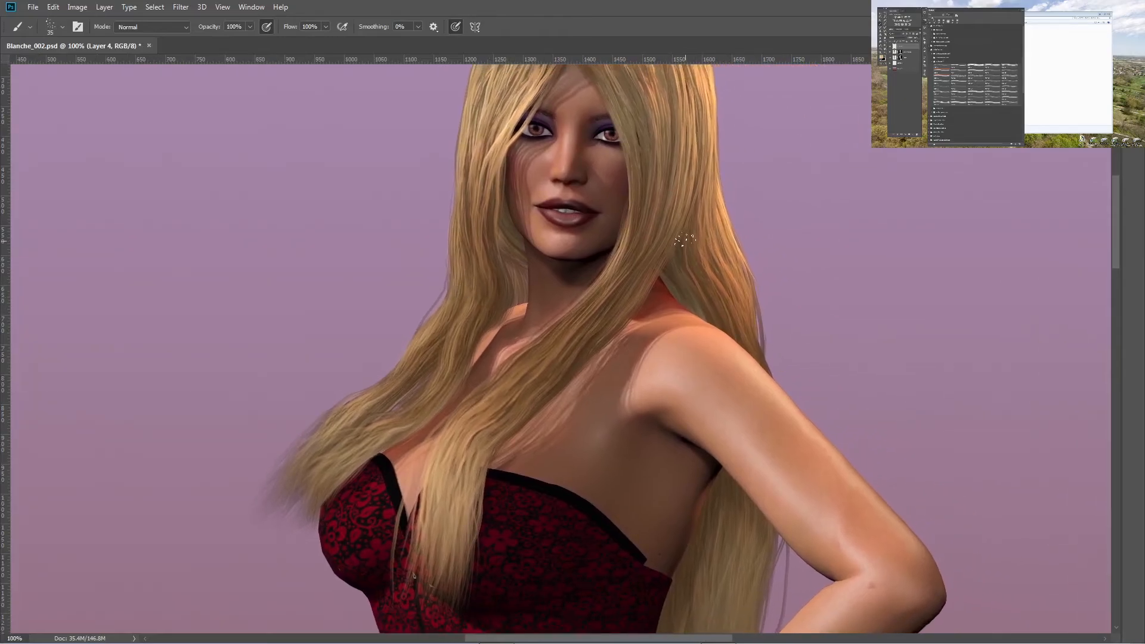
left_click_drag(685, 240, 729, 323)
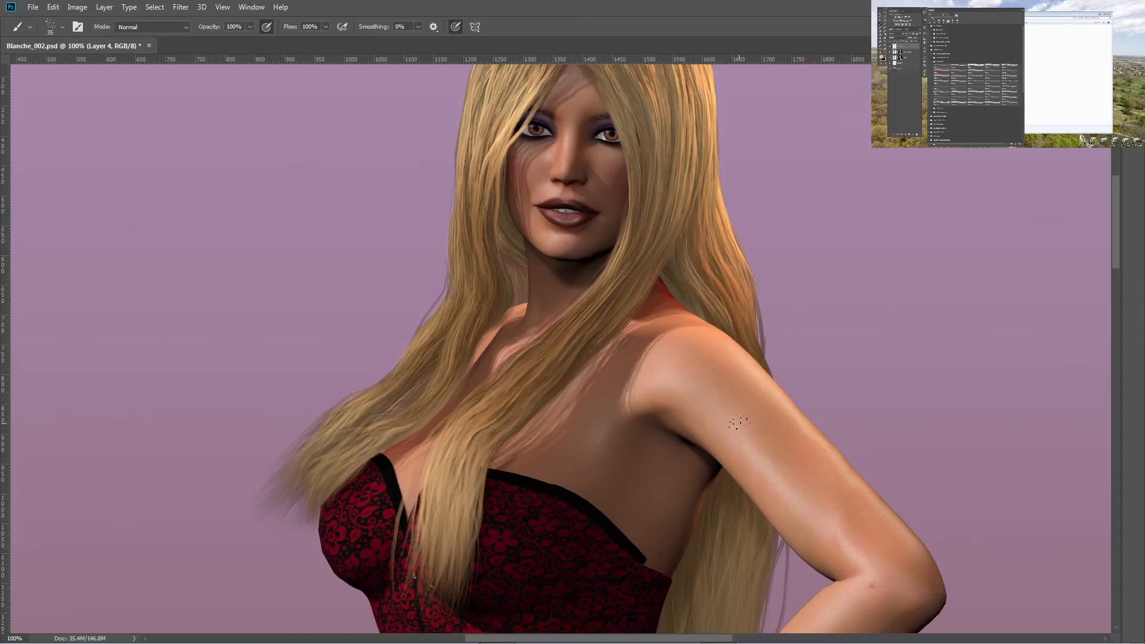
- Paint more strands over the front lock from neck to bodice and along the loose lock over the far shoulder
left_click_drag(310, 344, 317, 295)
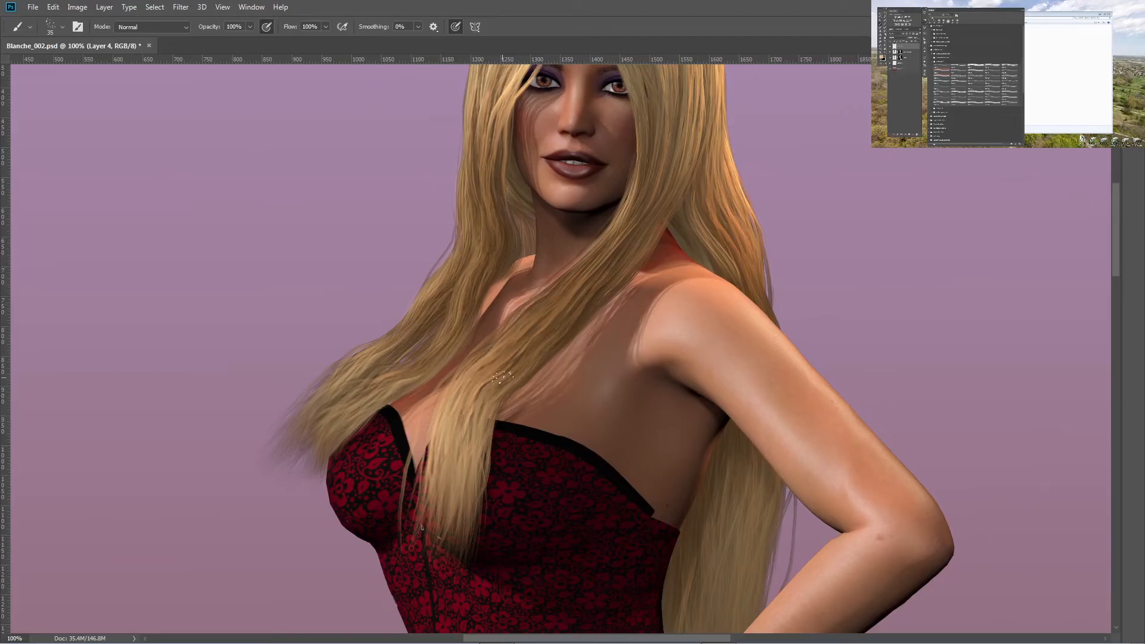
left_click_drag(502, 377, 435, 531)
left_click_drag(442, 258, 415, 325)
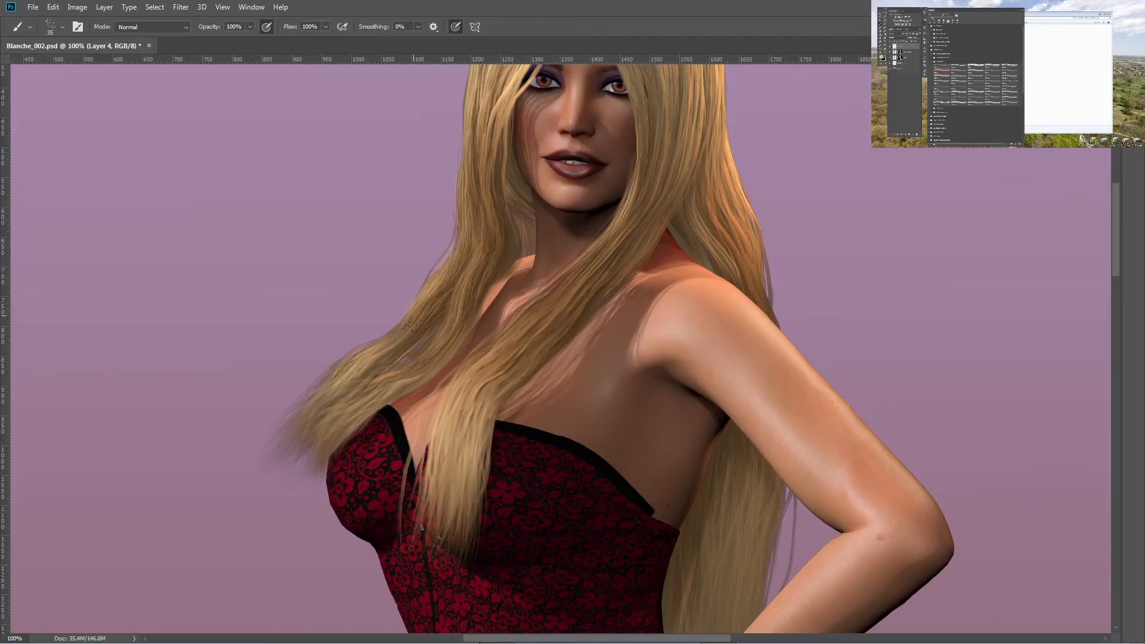
left_click_drag(482, 245, 452, 312)
left_click_drag(609, 253, 467, 382)
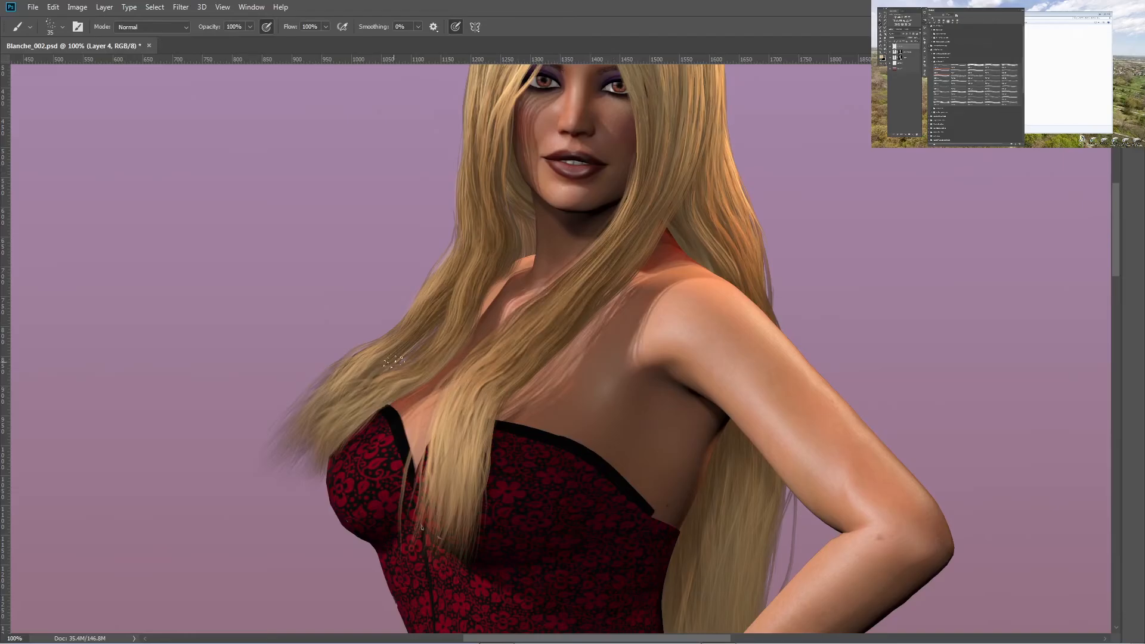
scroll(465, 239, "up", 5)
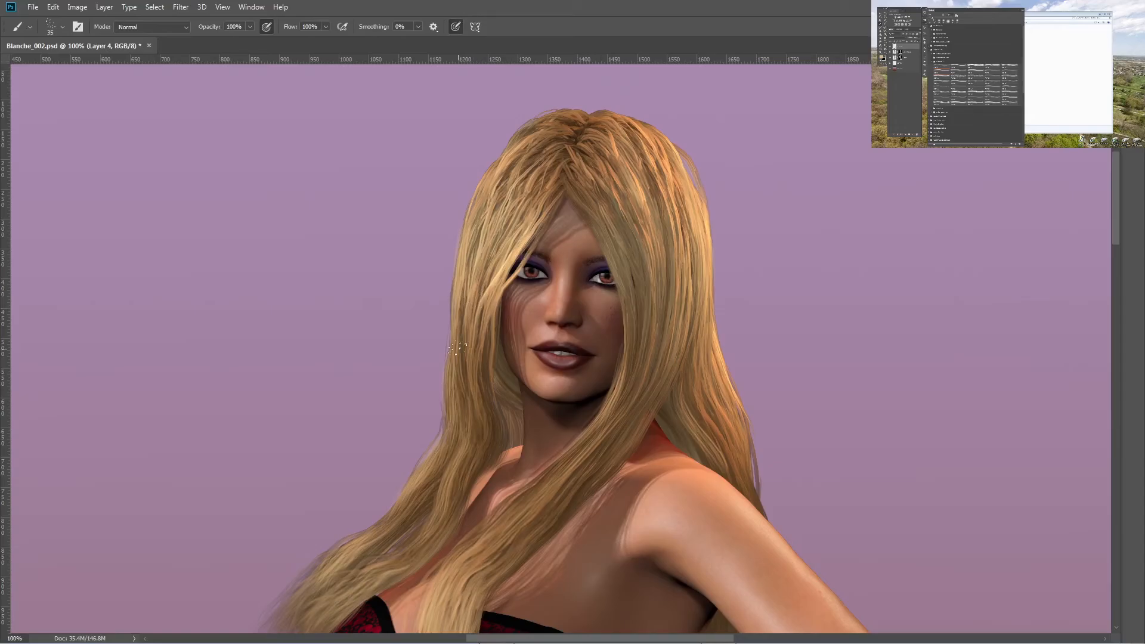
left_click_drag(552, 507, 517, 433)
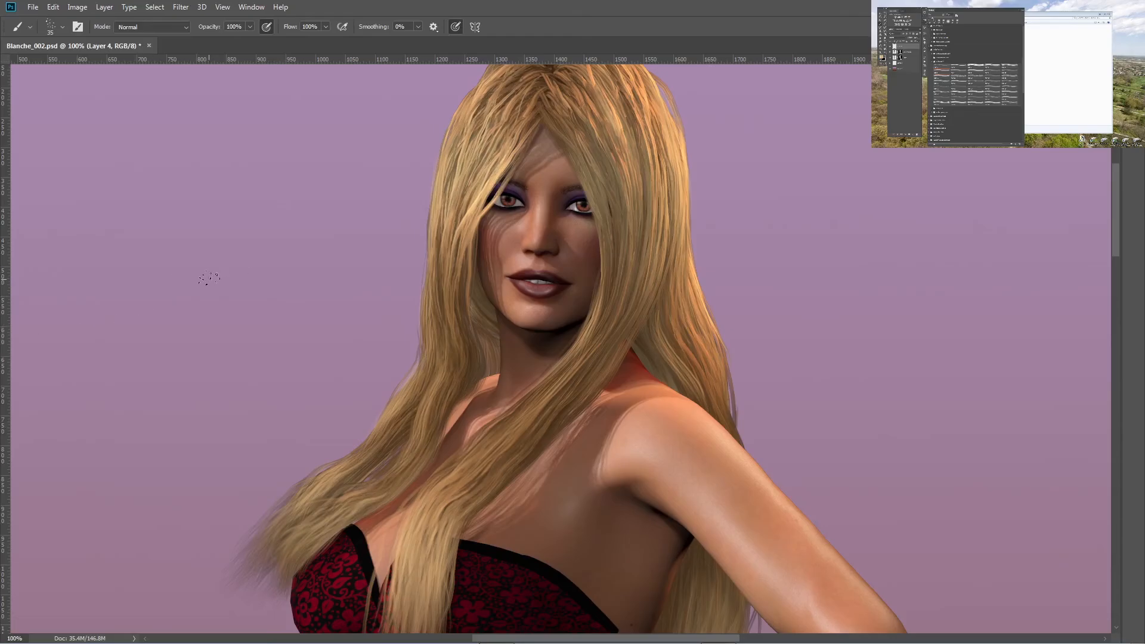
mouse_move(240, 215)
left_mouse_down()
mouse_move(230, 256)
mouse_move(263, 287)
mouse_move(272, 268)
left_mouse_up()
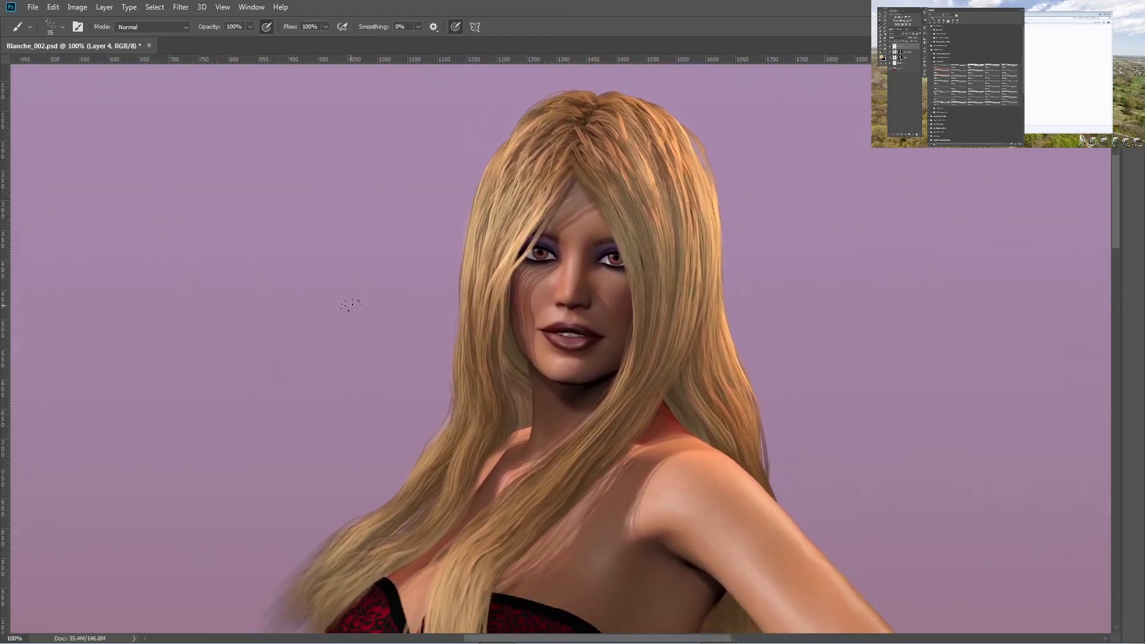